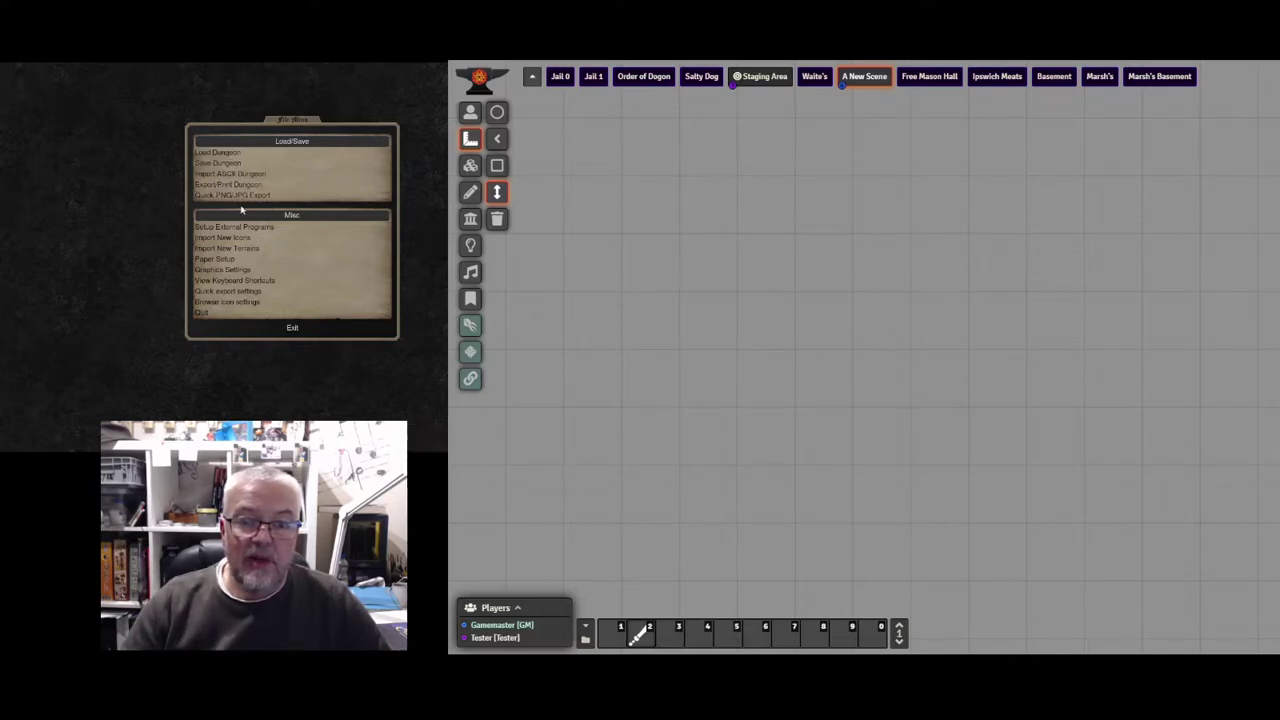
# Step: Create a new one-sheet (11*8 squares) landscape dungeon with Plains terrain
pyautogui.click(277, 332)
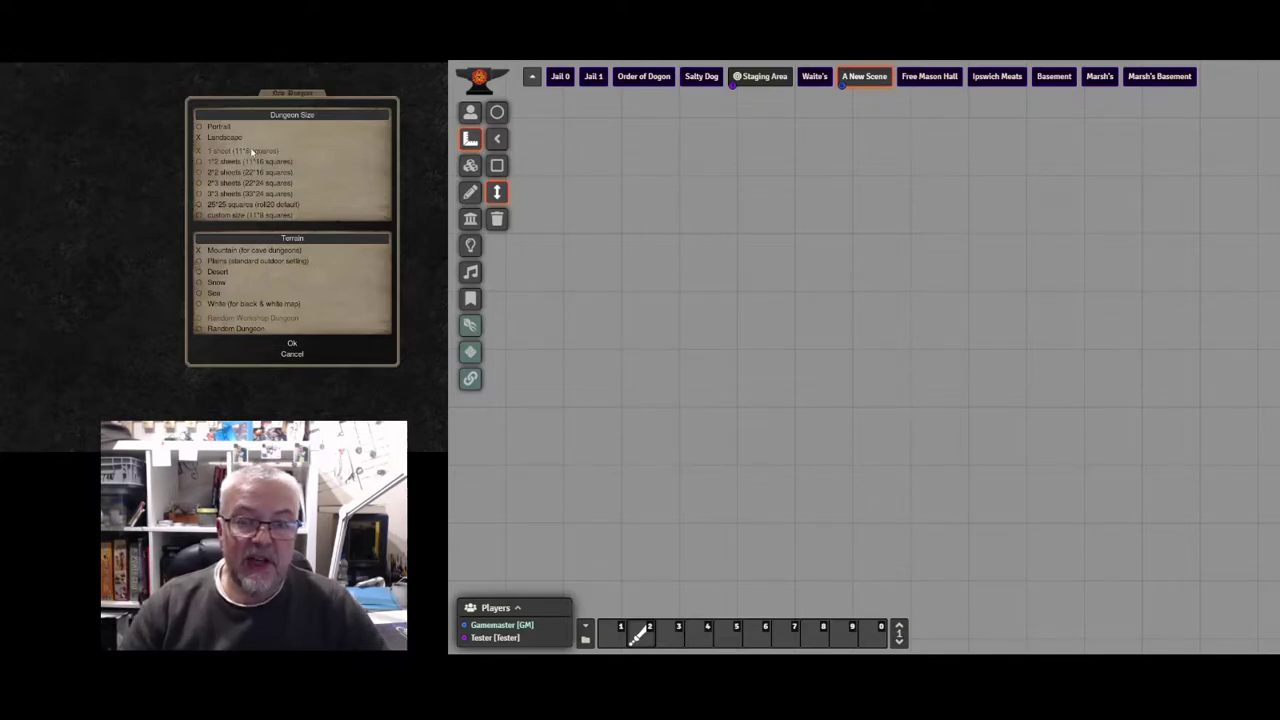
pyautogui.click(292, 344)
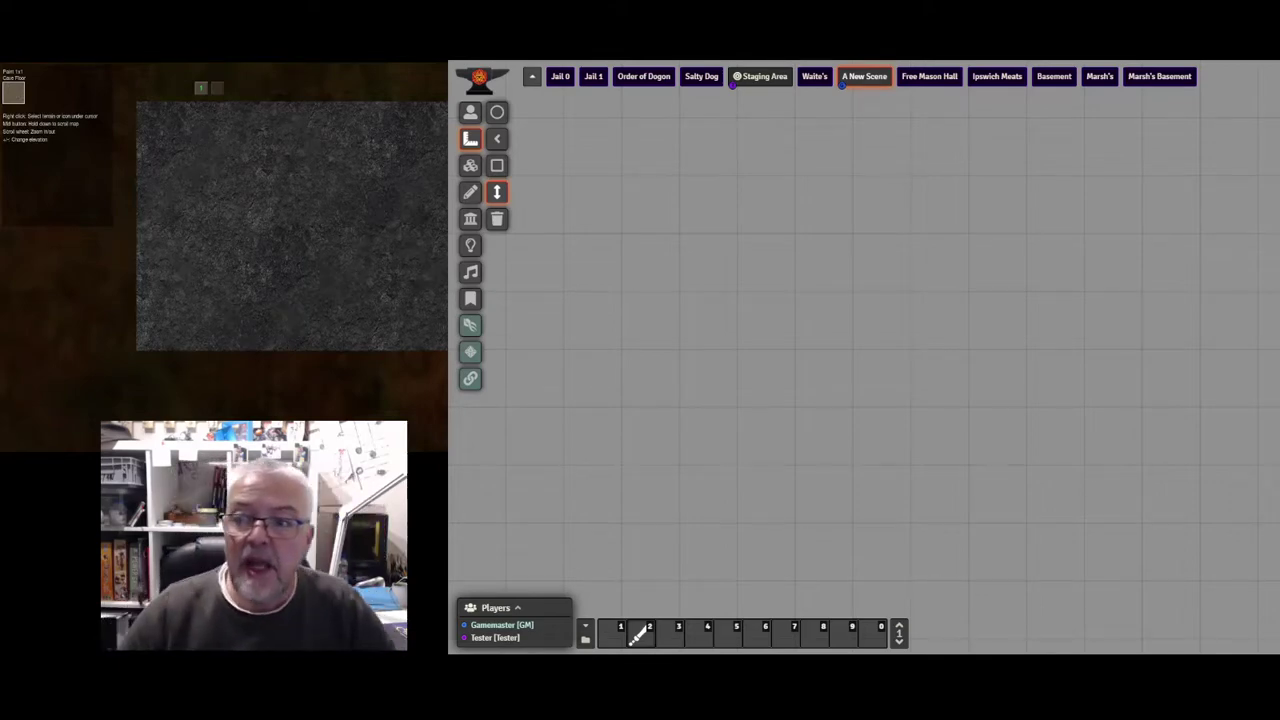
pyautogui.hotkey('ctrl', 'n')
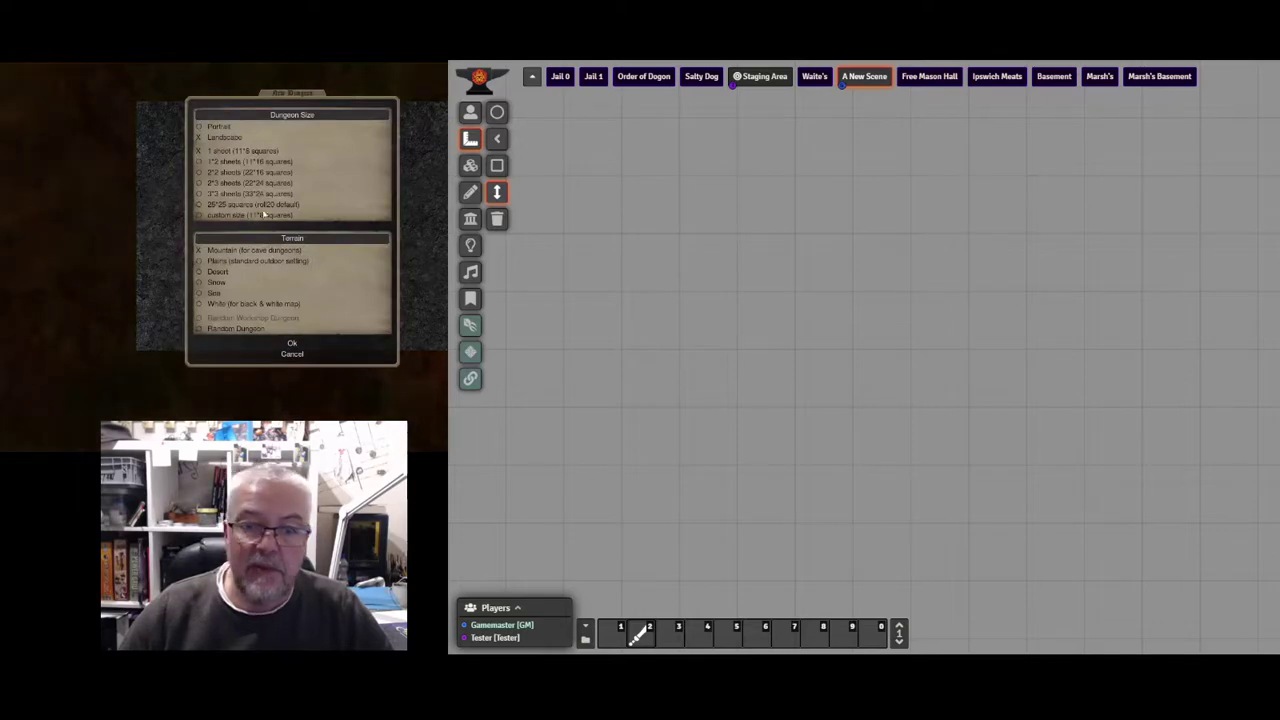
pyautogui.click(201, 261)
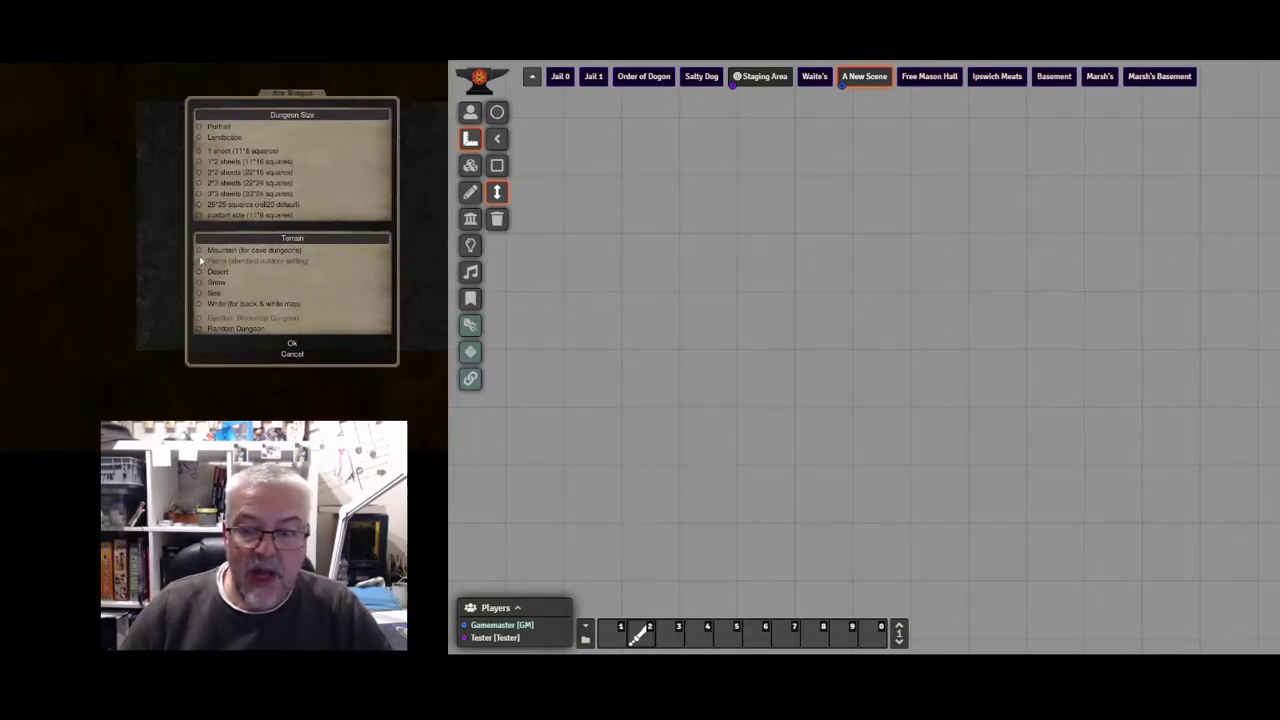
pyautogui.click(292, 344)
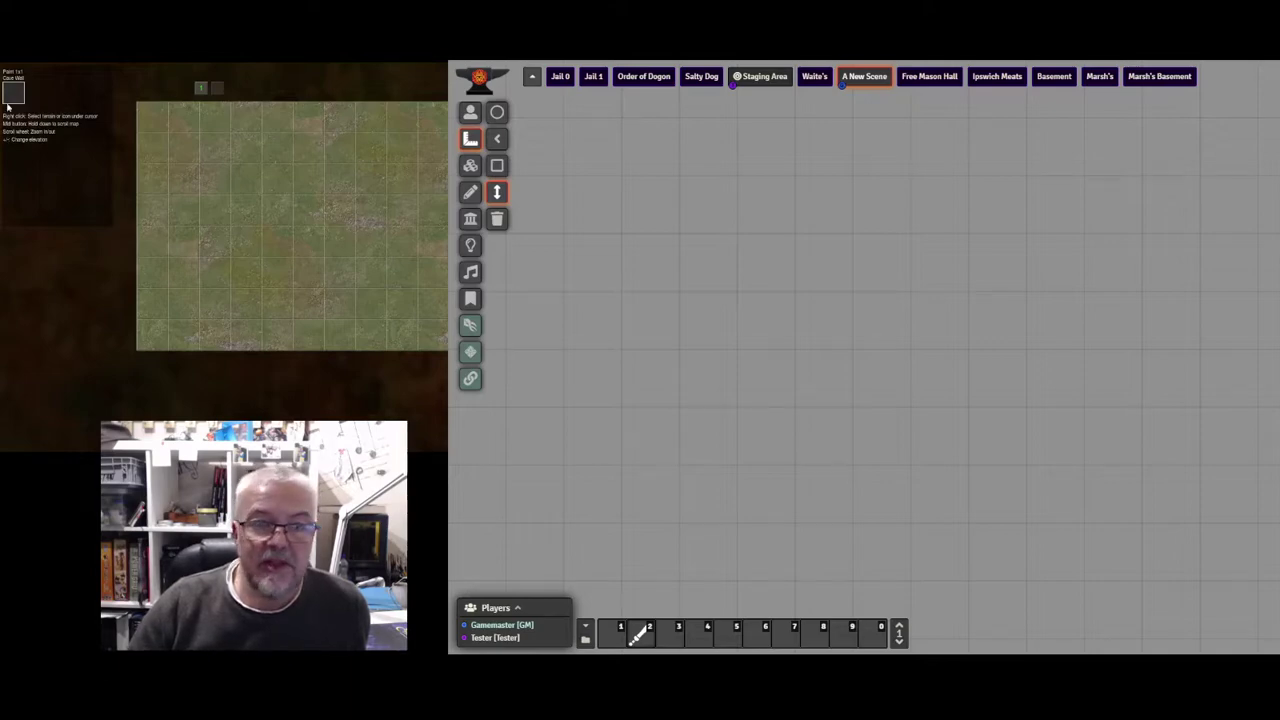
# Step: Paint a rectangular Stone Wall room about 6 by 4 squares, leaving a one-square doorway gap in its lower wall
pyautogui.rightClick(309, 165)
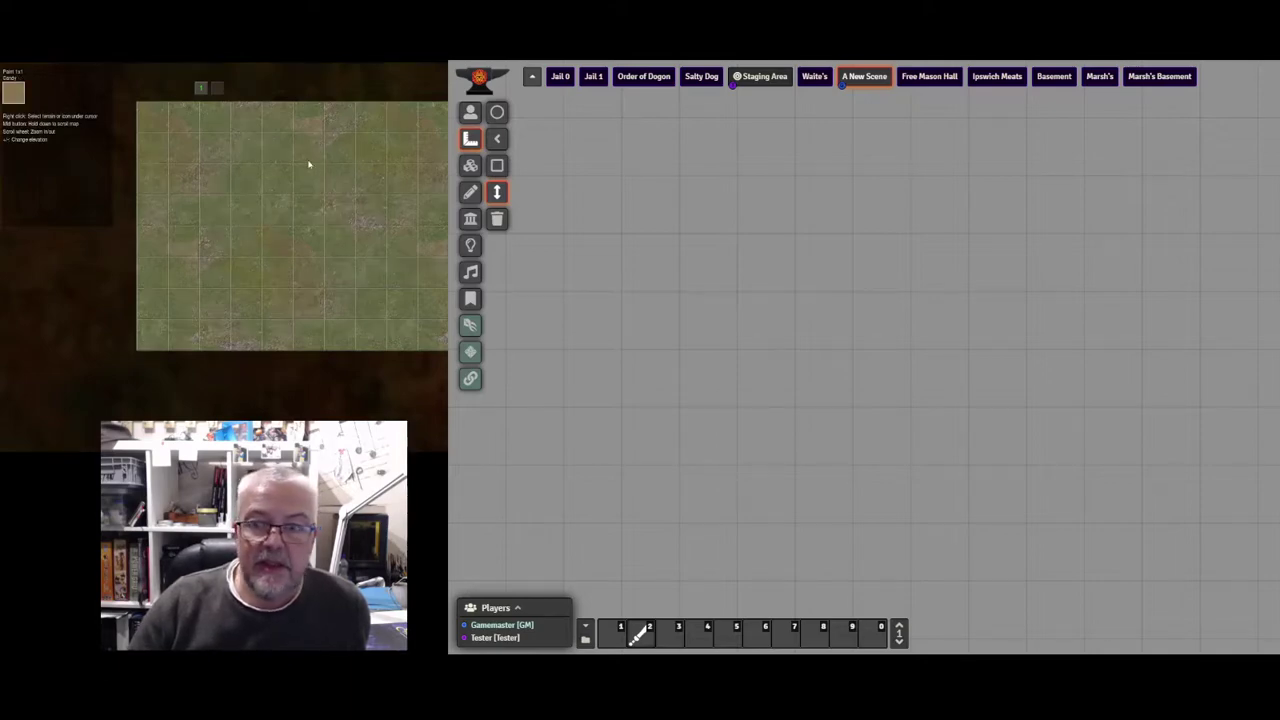
pyautogui.click(20, 97)
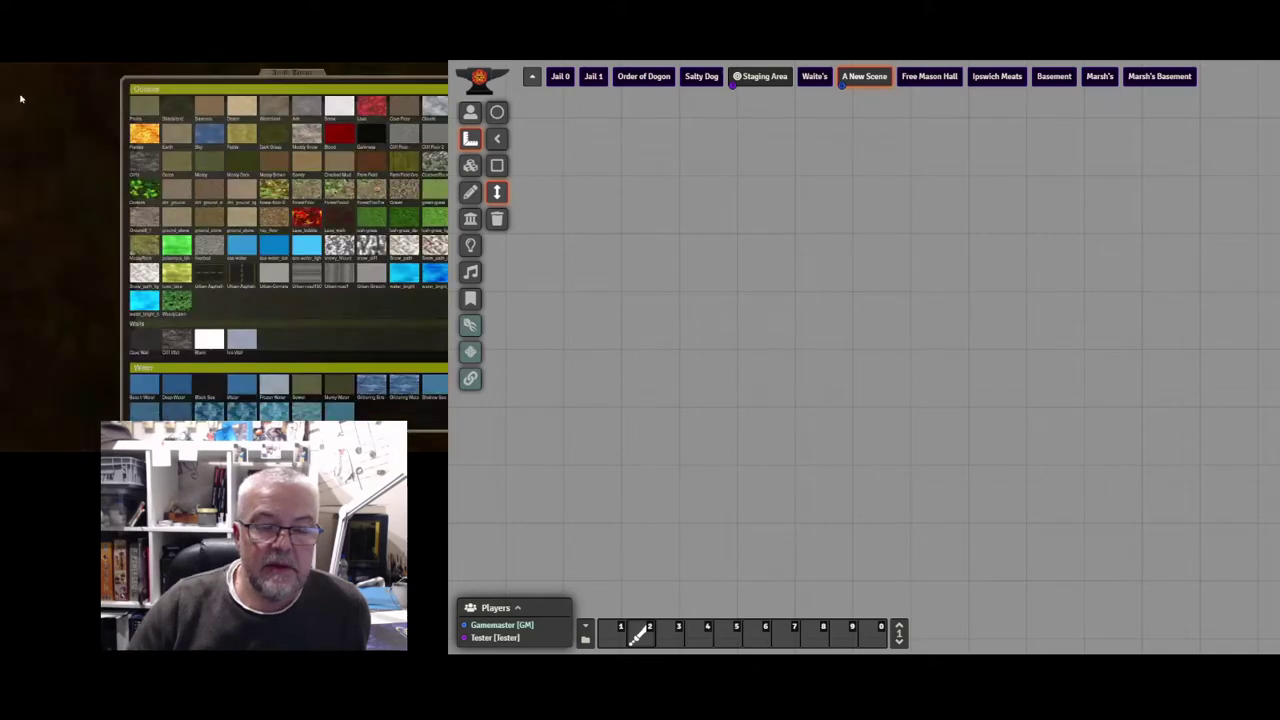
pyautogui.scroll(-4, 315, 272)
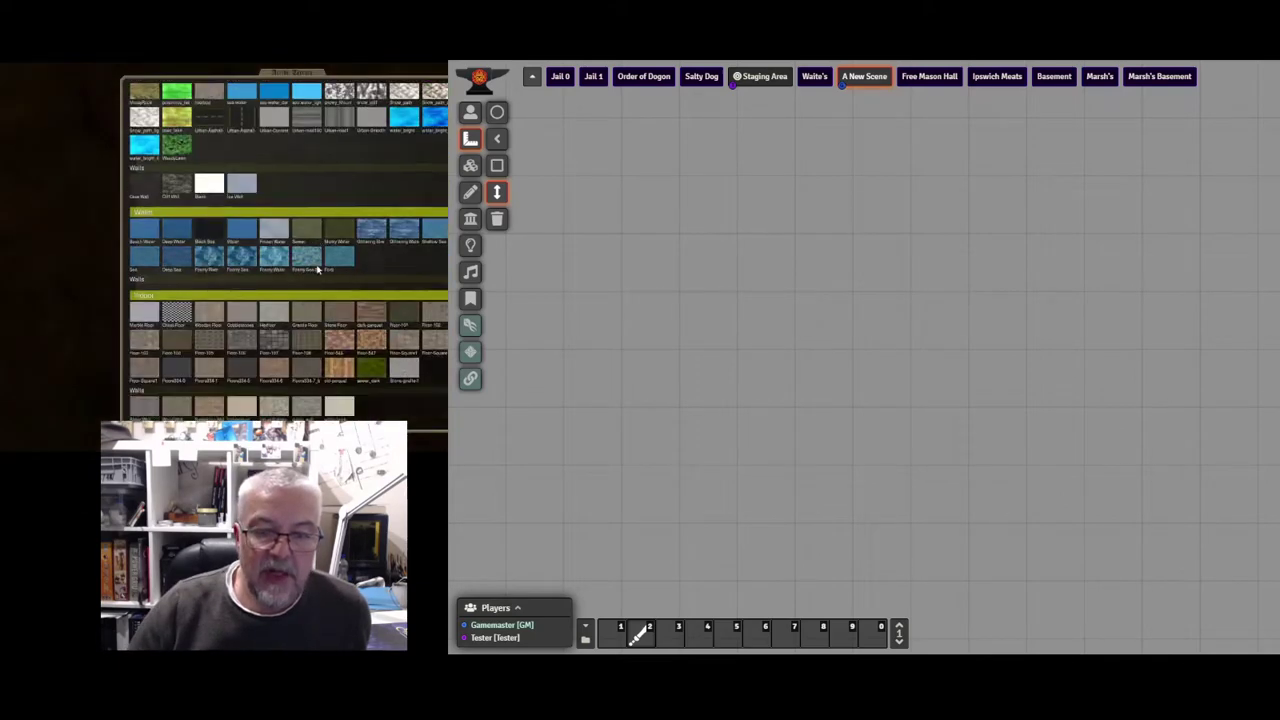
pyautogui.scroll(-1, 313, 279)
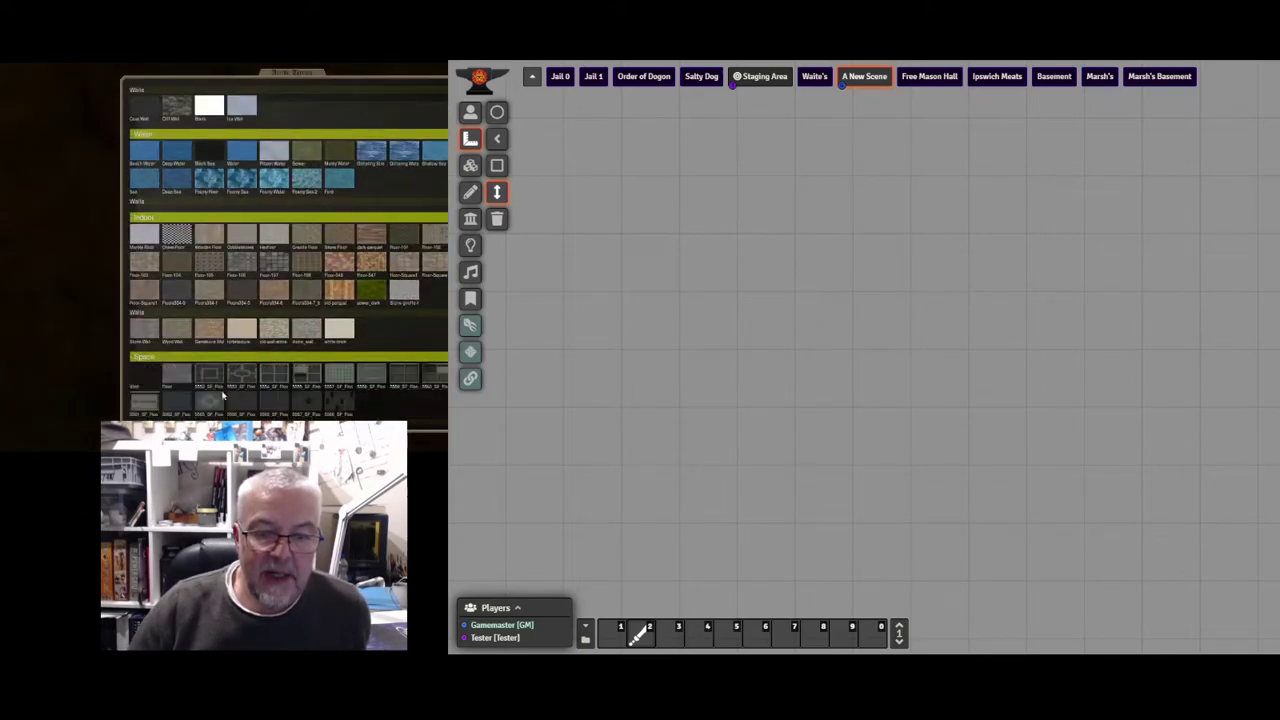
pyautogui.click(148, 327)
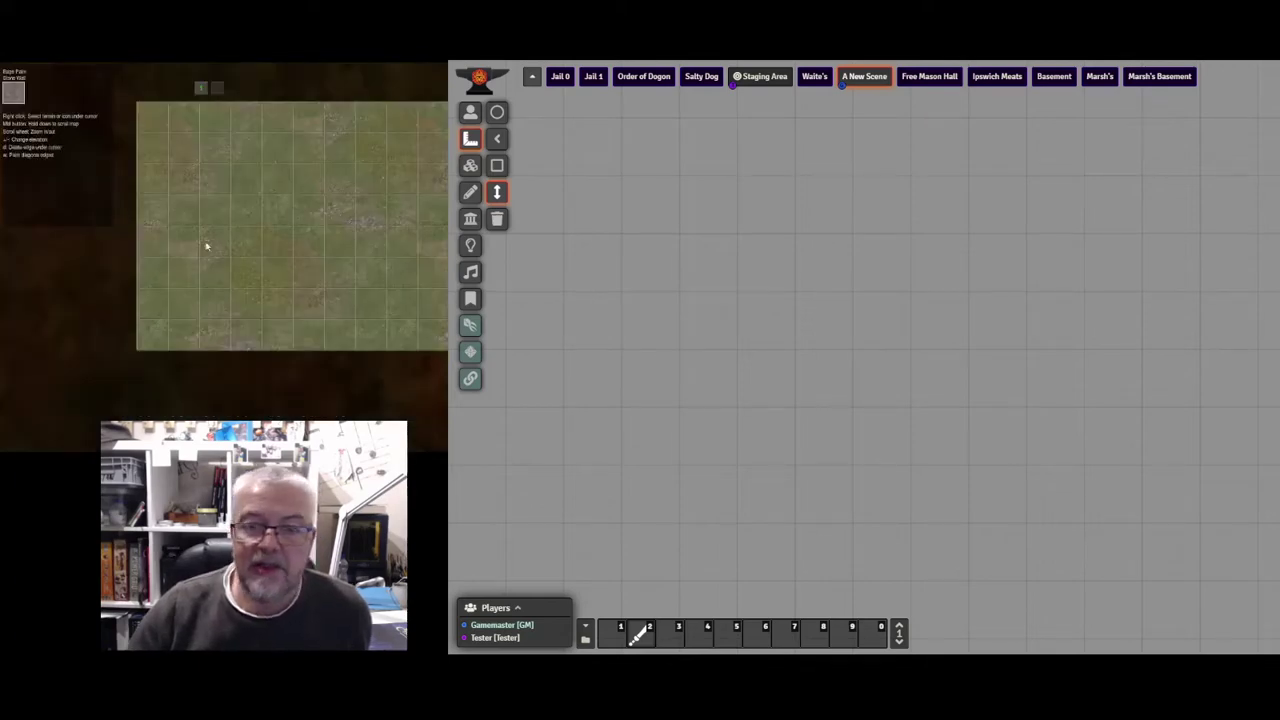
pyautogui.moveTo(197, 174)
pyautogui.mouseDown()
pyautogui.moveTo(202, 282)
pyautogui.moveTo(232, 291)
pyautogui.moveTo(380, 291)
pyautogui.moveTo(388, 185)
pyautogui.mouseUp()
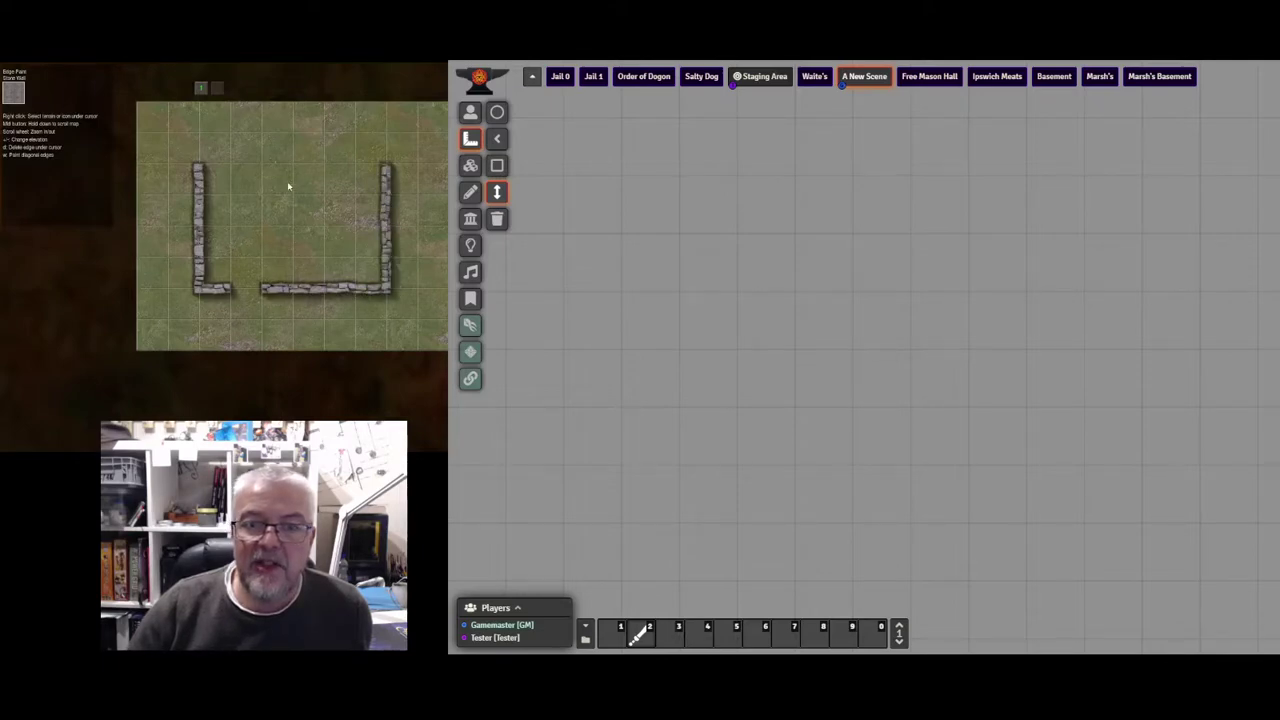
pyautogui.moveTo(214, 166); pyautogui.dragTo(374, 166)
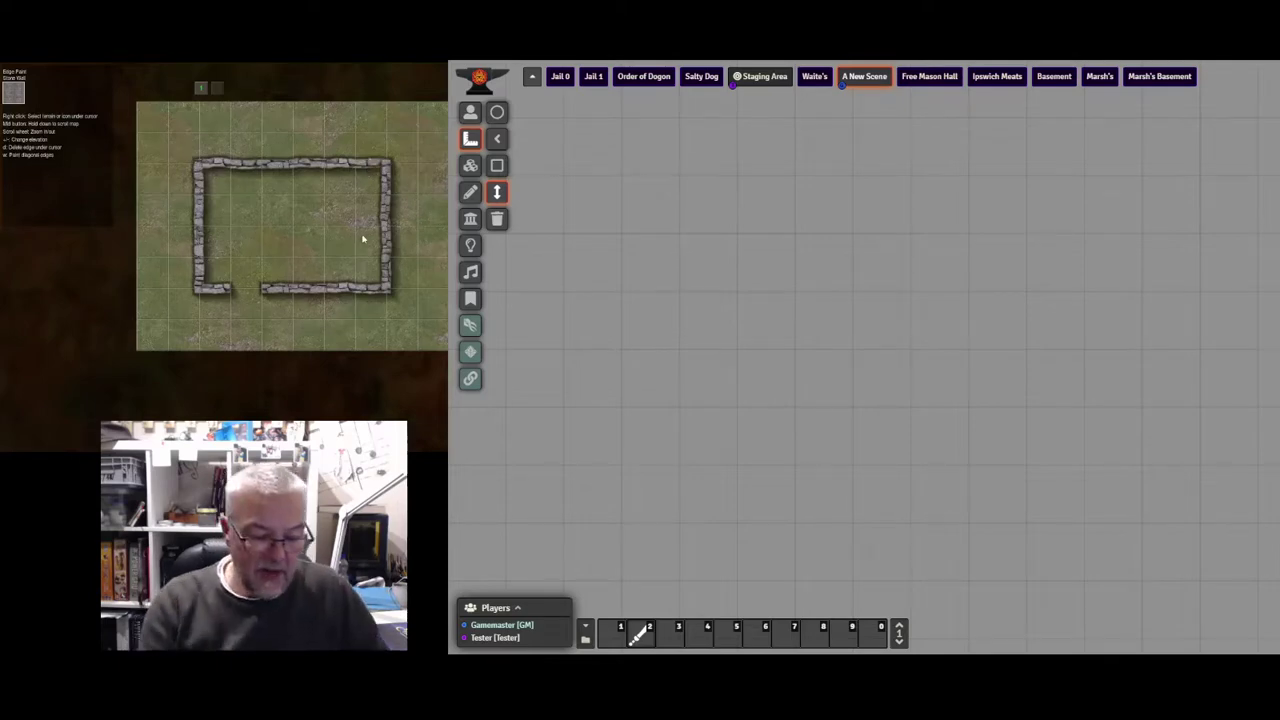
# Step: Search the icons for "windo" and place window 1 icons along the room's stone walls
pyautogui.write('wi')
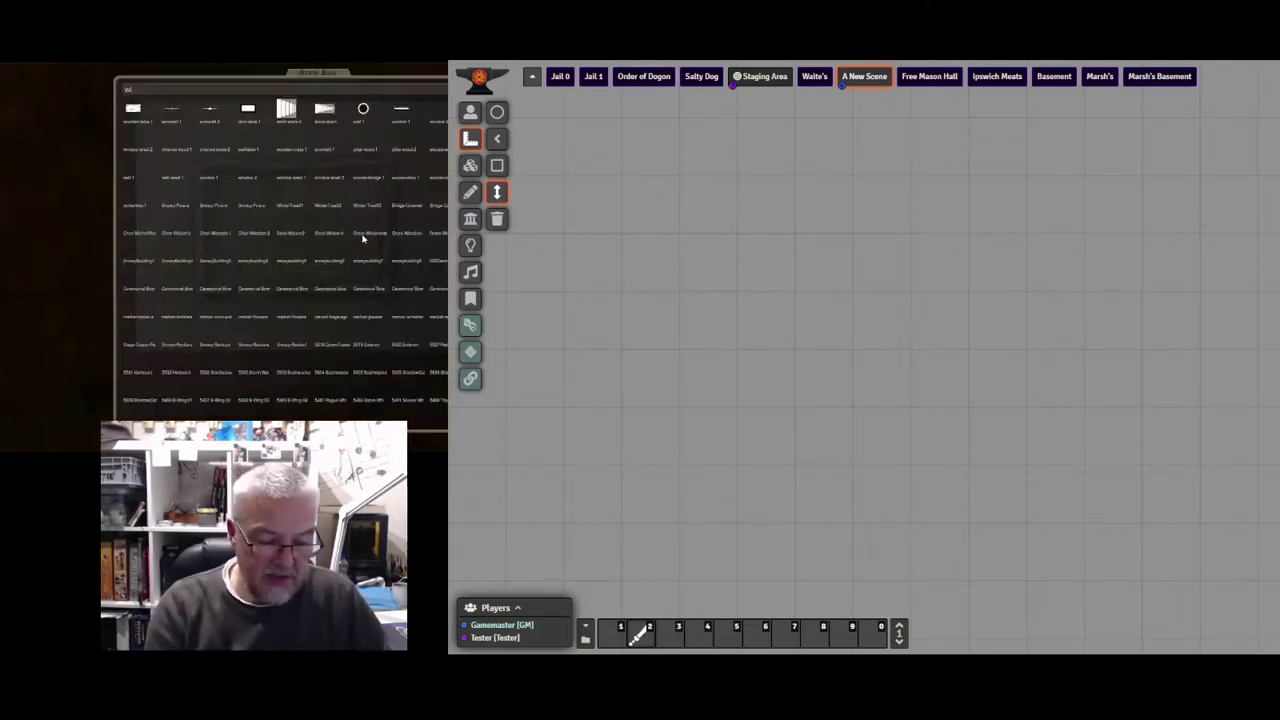
pyautogui.write('ndo')
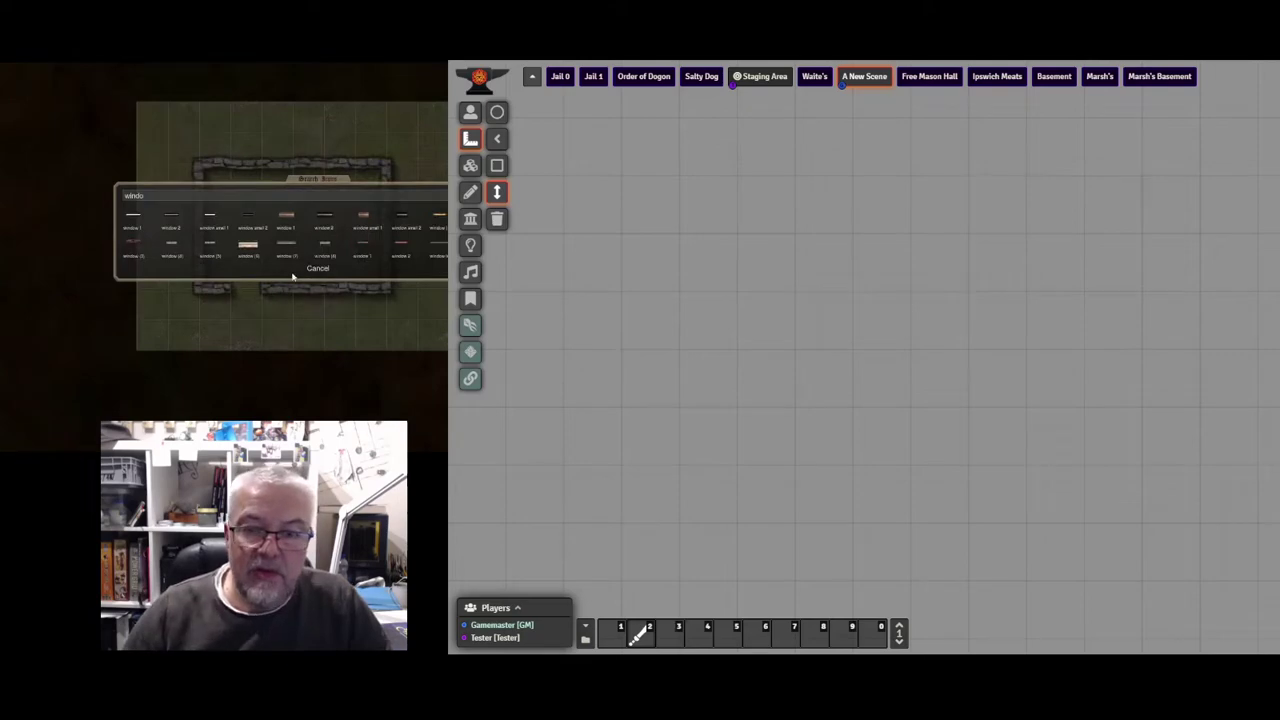
pyautogui.click(366, 248)
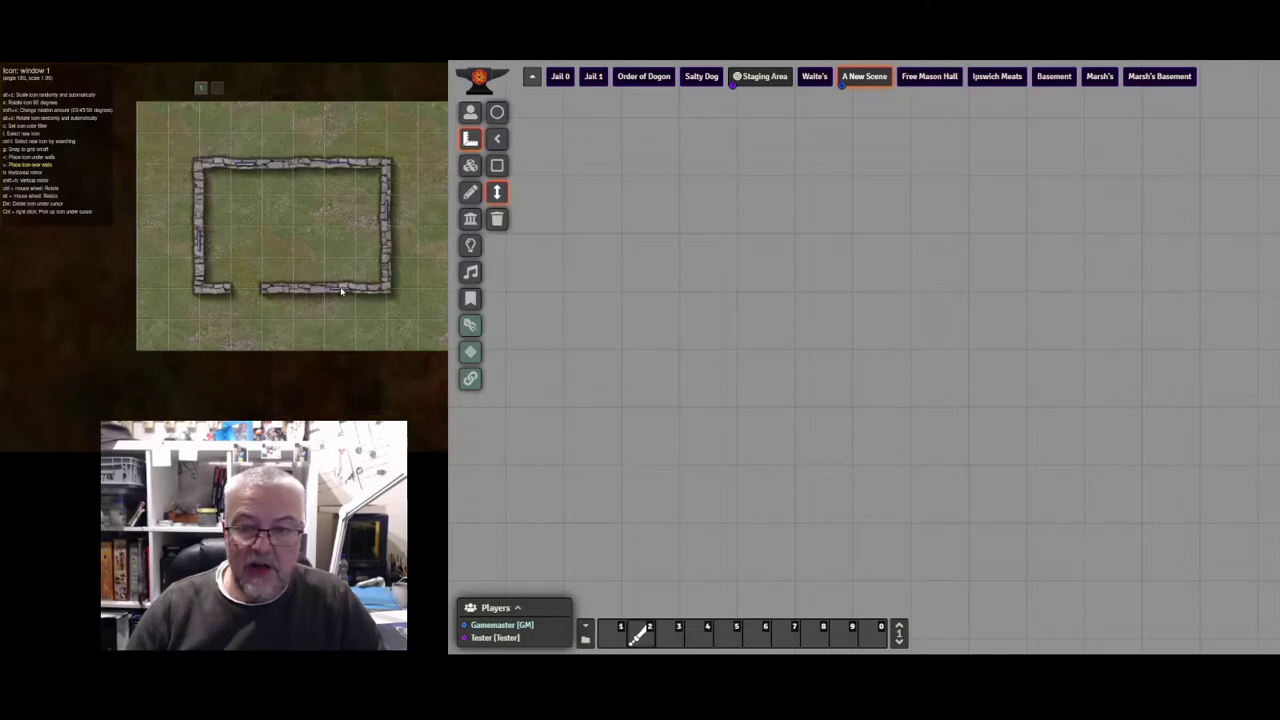
# Step: Fill the room's interior with the dark parquet floor, painting it in 2x2 blocks
pyautogui.rightClick(407, 311)
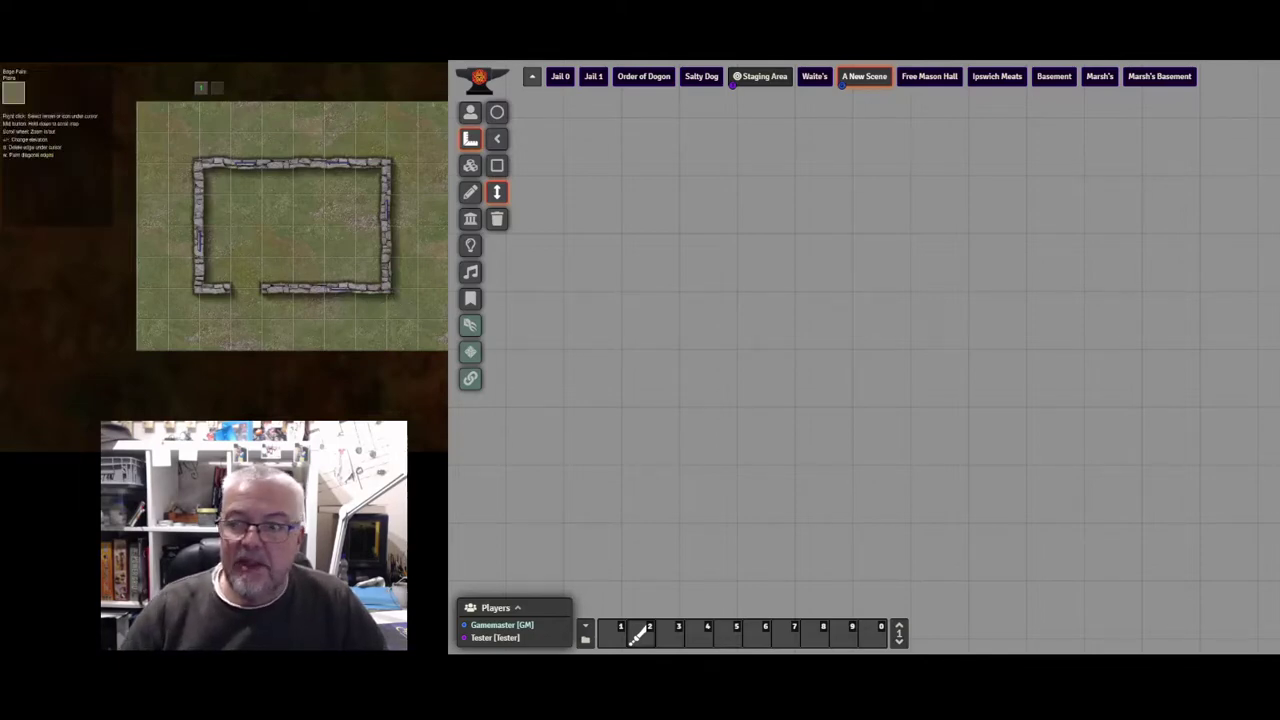
pyautogui.click(13, 93)
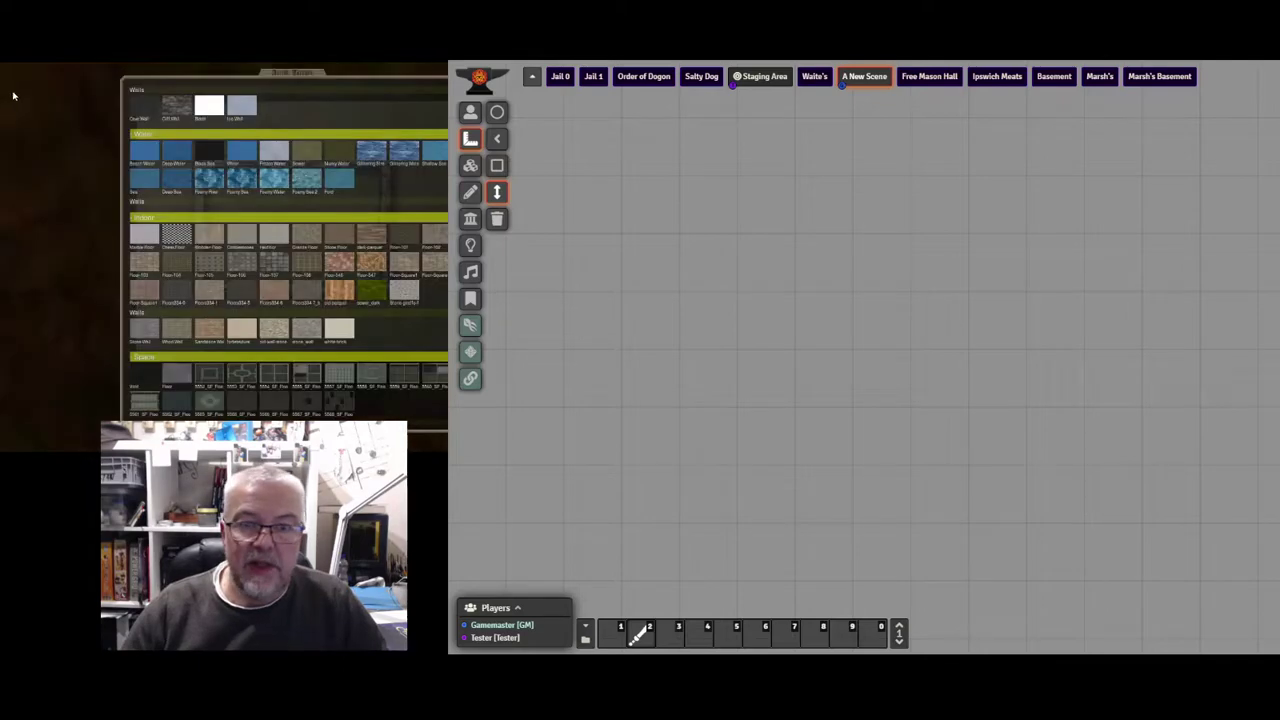
pyautogui.click(374, 243)
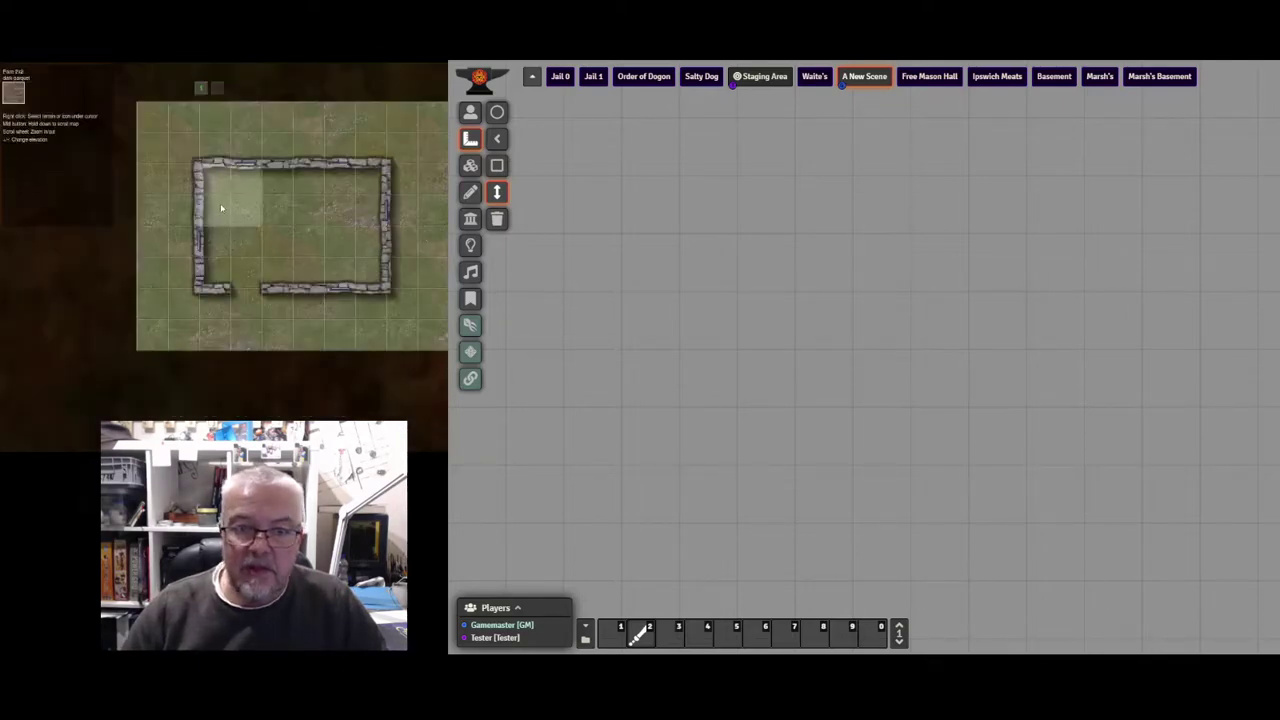
pyautogui.moveTo(237, 204); pyautogui.dragTo(312, 197)
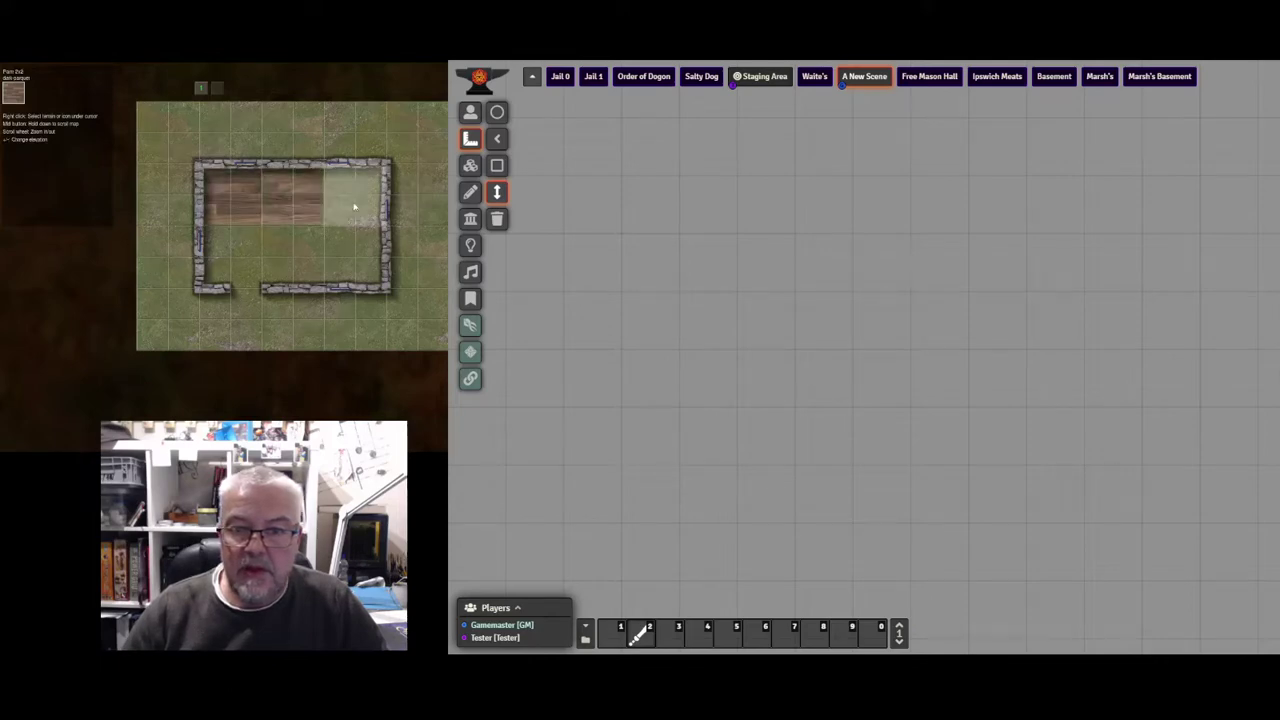
pyautogui.click(352, 210)
pyautogui.click(347, 260)
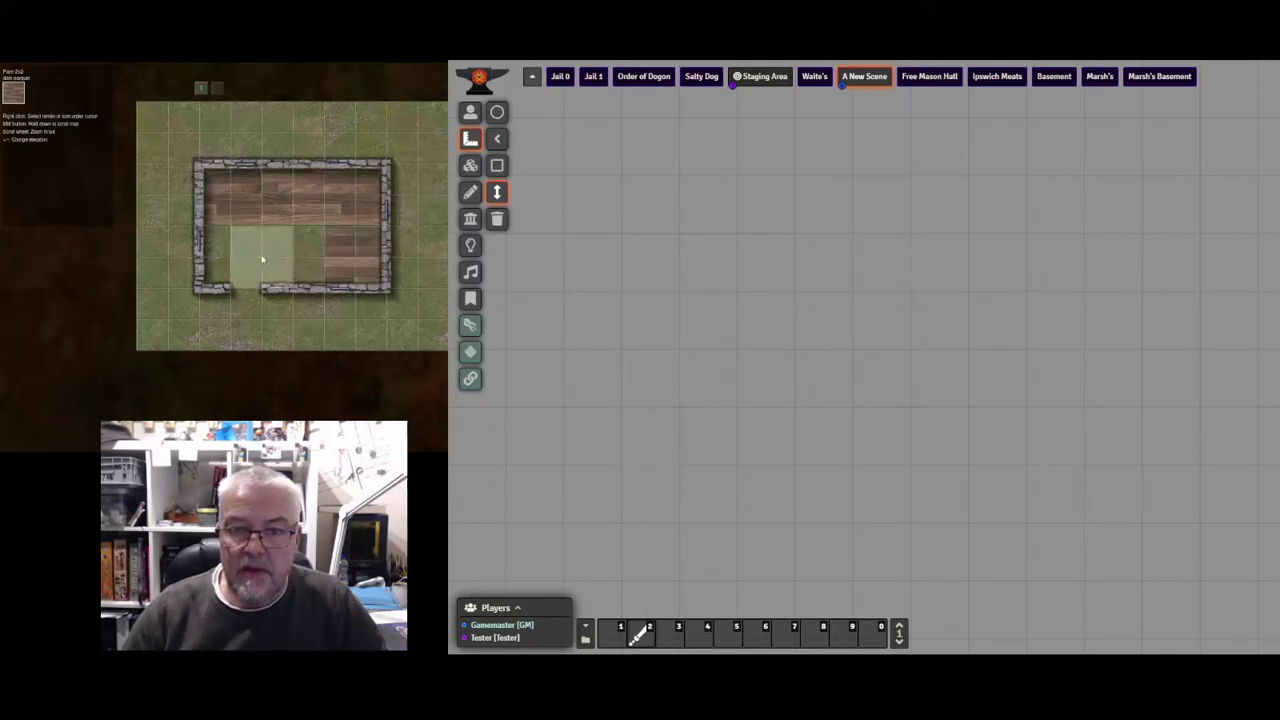
pyautogui.click(285, 254)
pyautogui.click(234, 248)
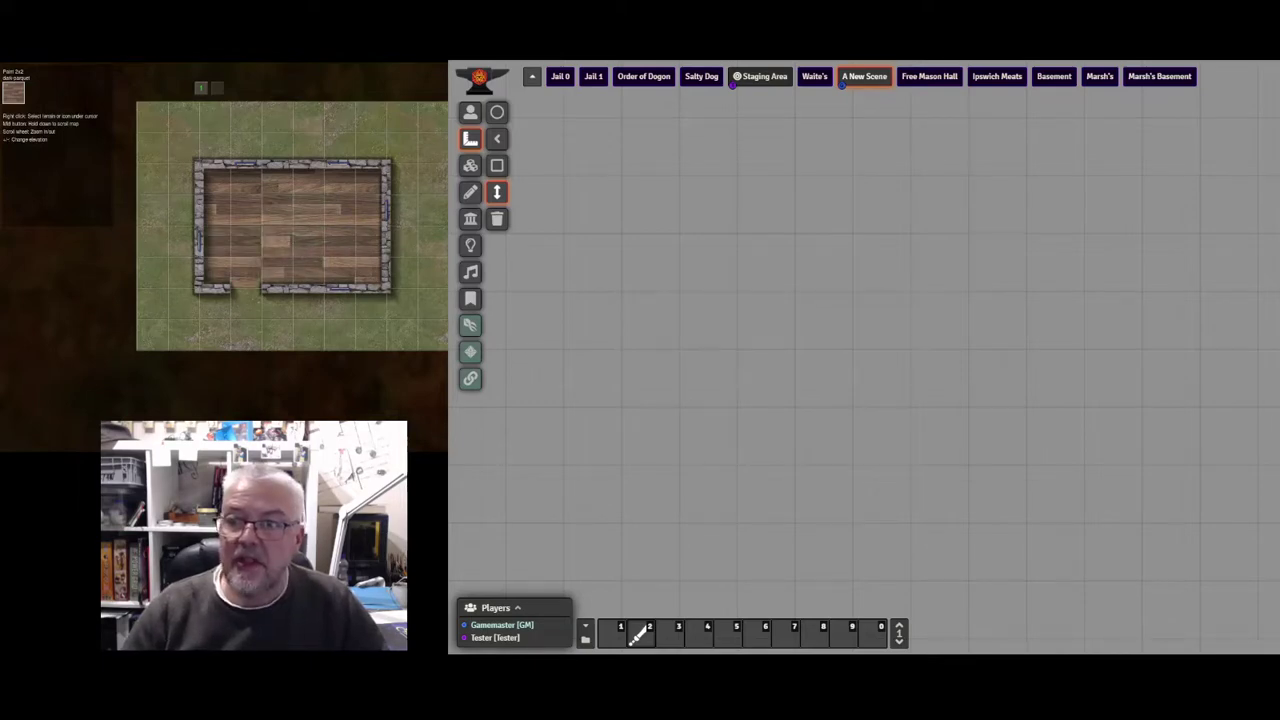
# Step: Set the map's grid type to No grid
pyautogui.press('Tab')
pyautogui.press('Return')
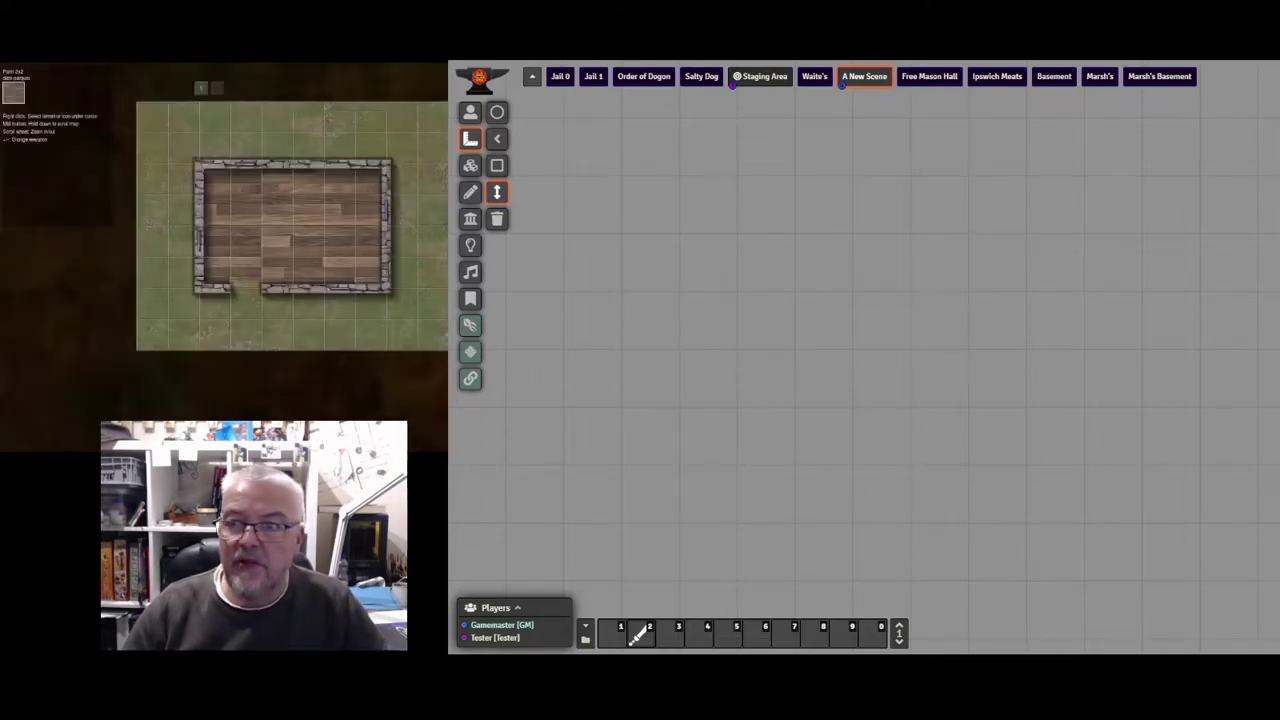
pyautogui.press('g')
pyautogui.click(183, 169)
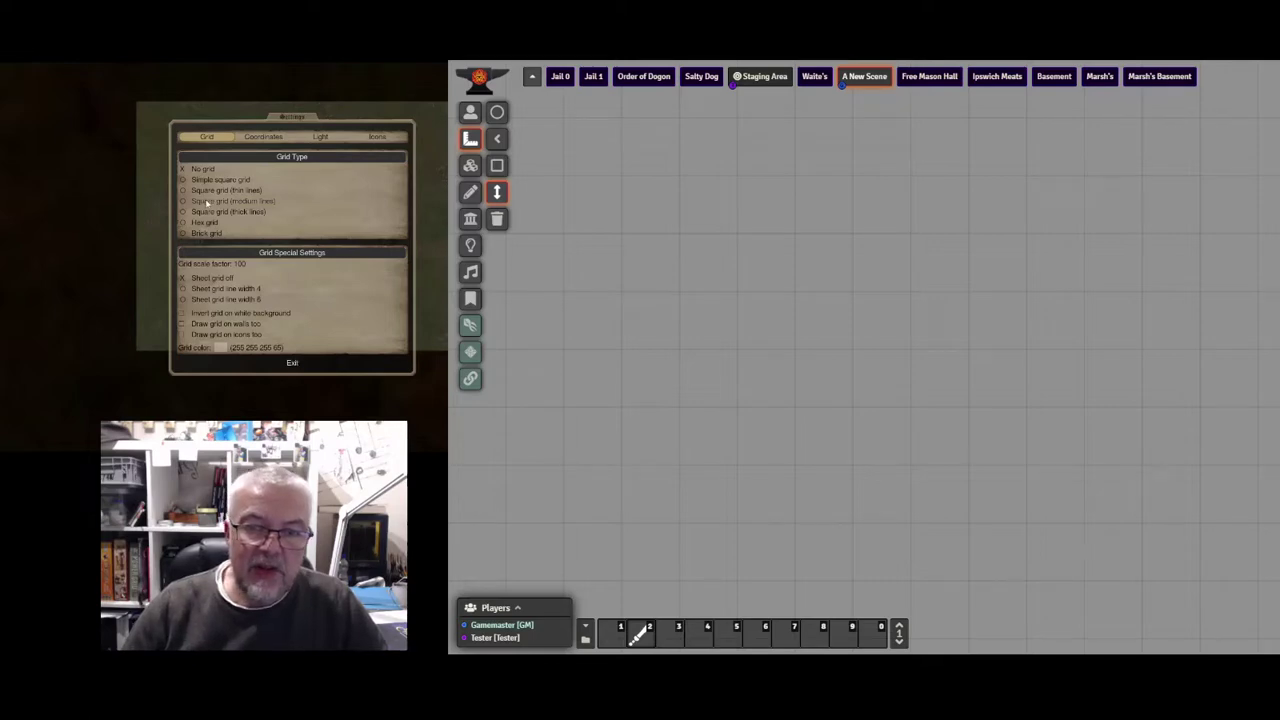
pyautogui.click(293, 363)
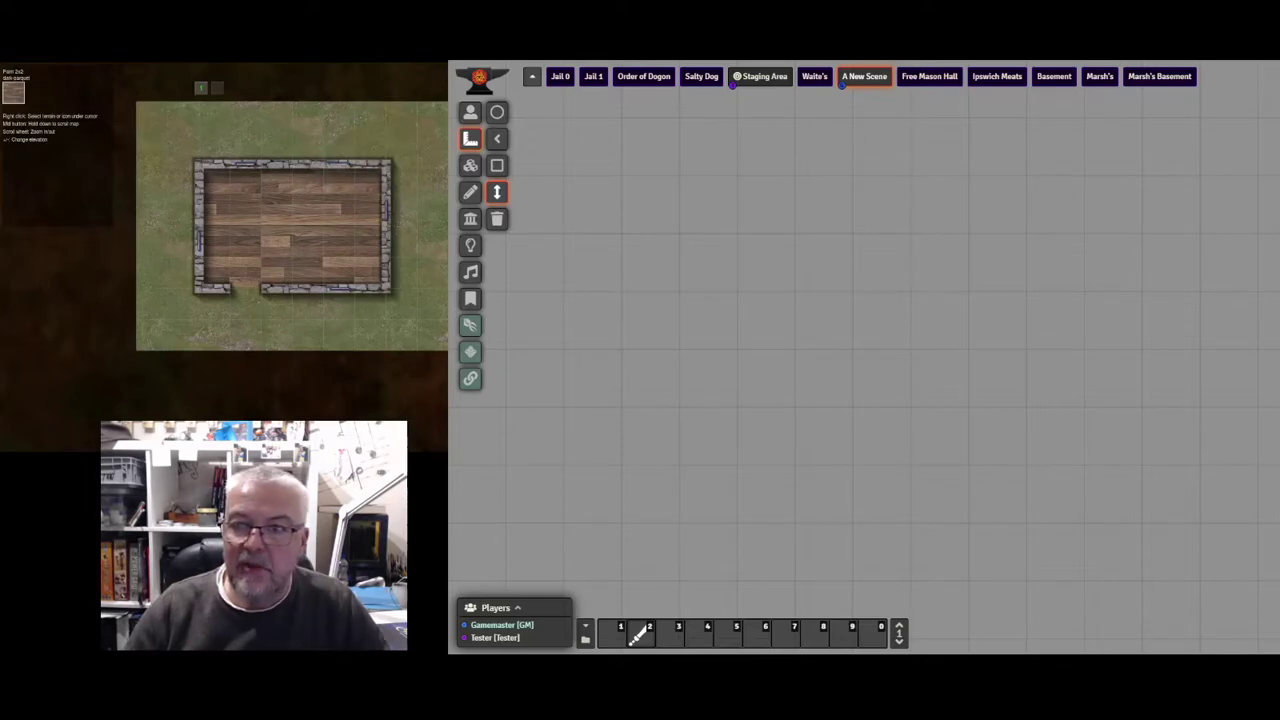
# Step: Start a quick PNG/JPG export of the map and browse to the FoundryVTT folder inside the user profile's AppData\Local
pyautogui.press('Escape')
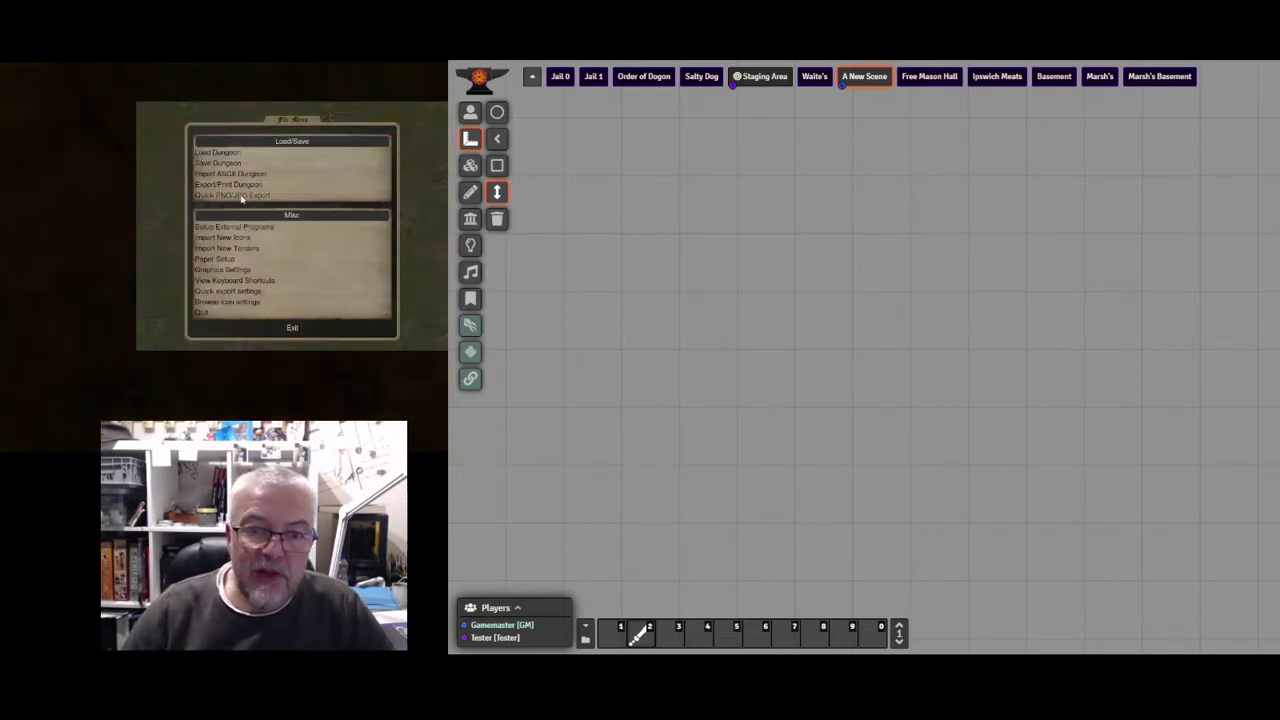
pyautogui.click(240, 196)
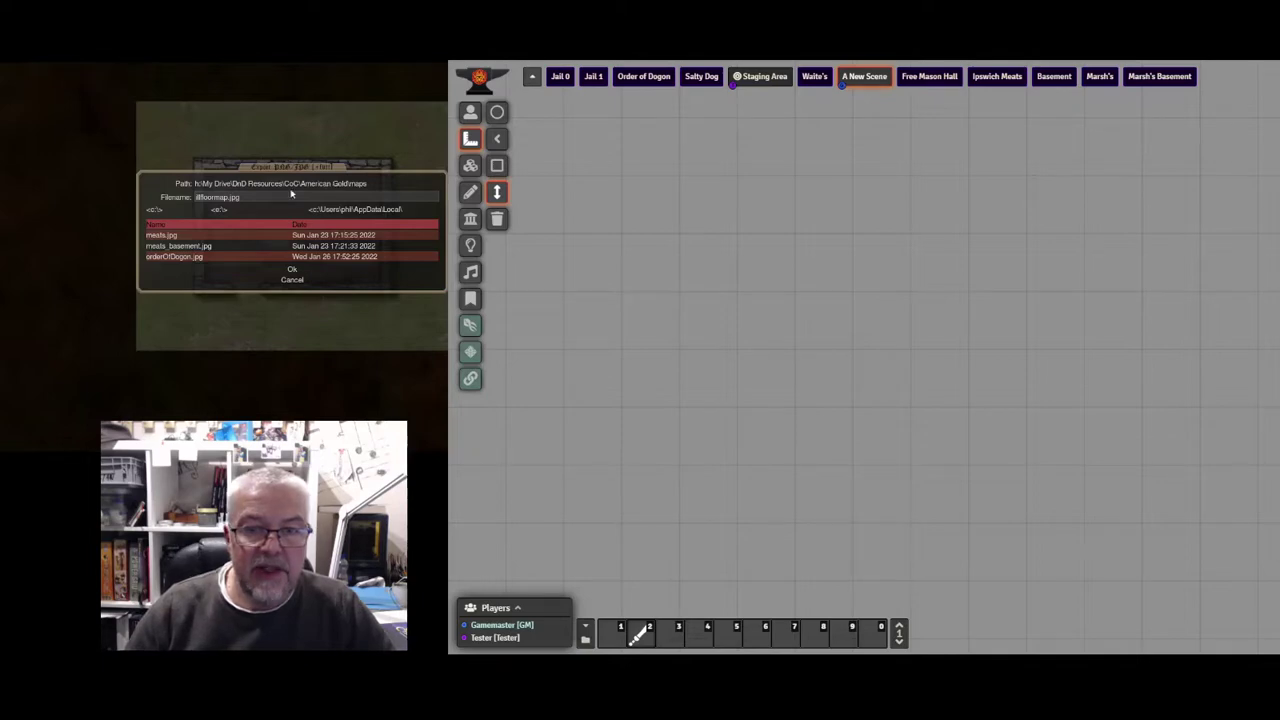
pyautogui.click(163, 213)
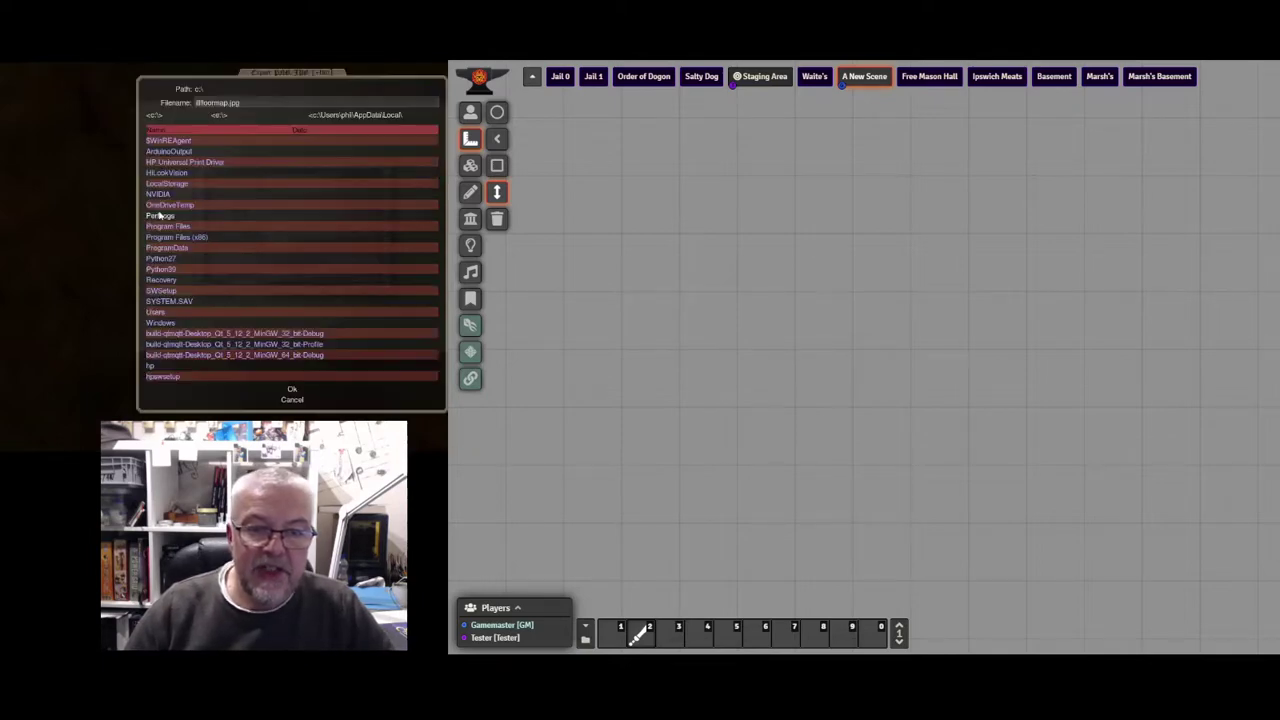
pyautogui.click(155, 316)
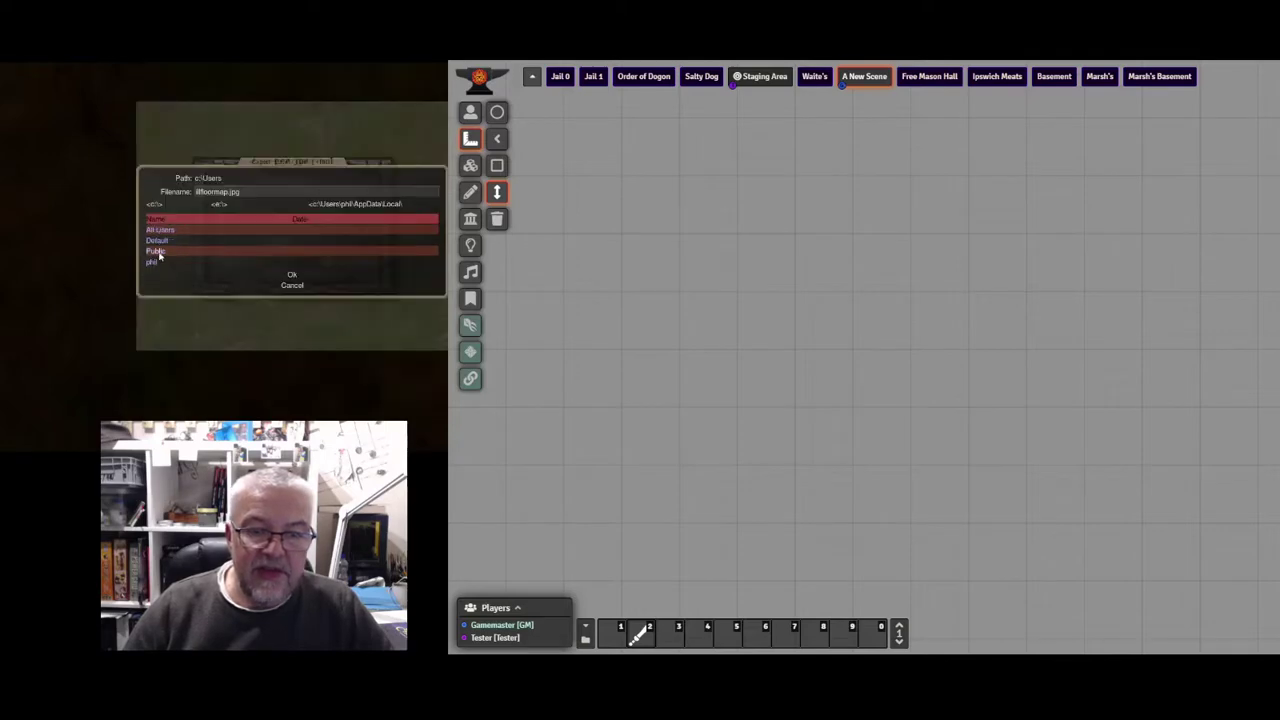
pyautogui.click(152, 262)
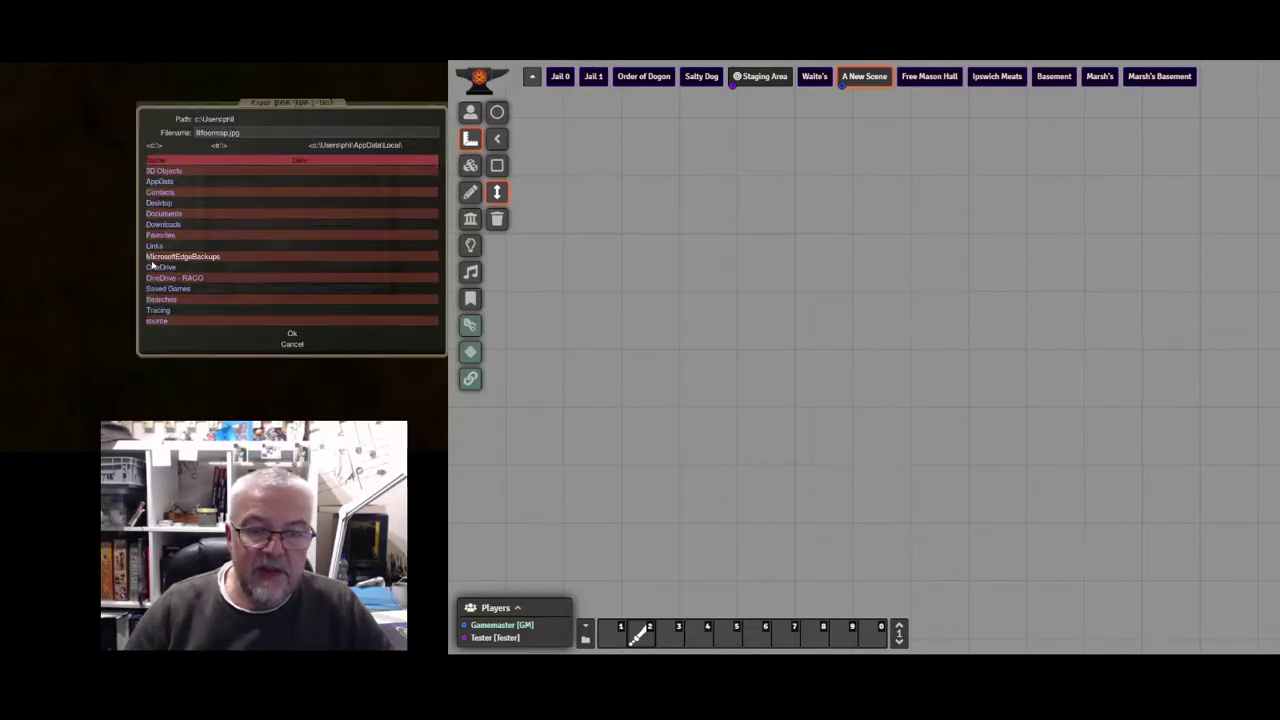
pyautogui.click(160, 181)
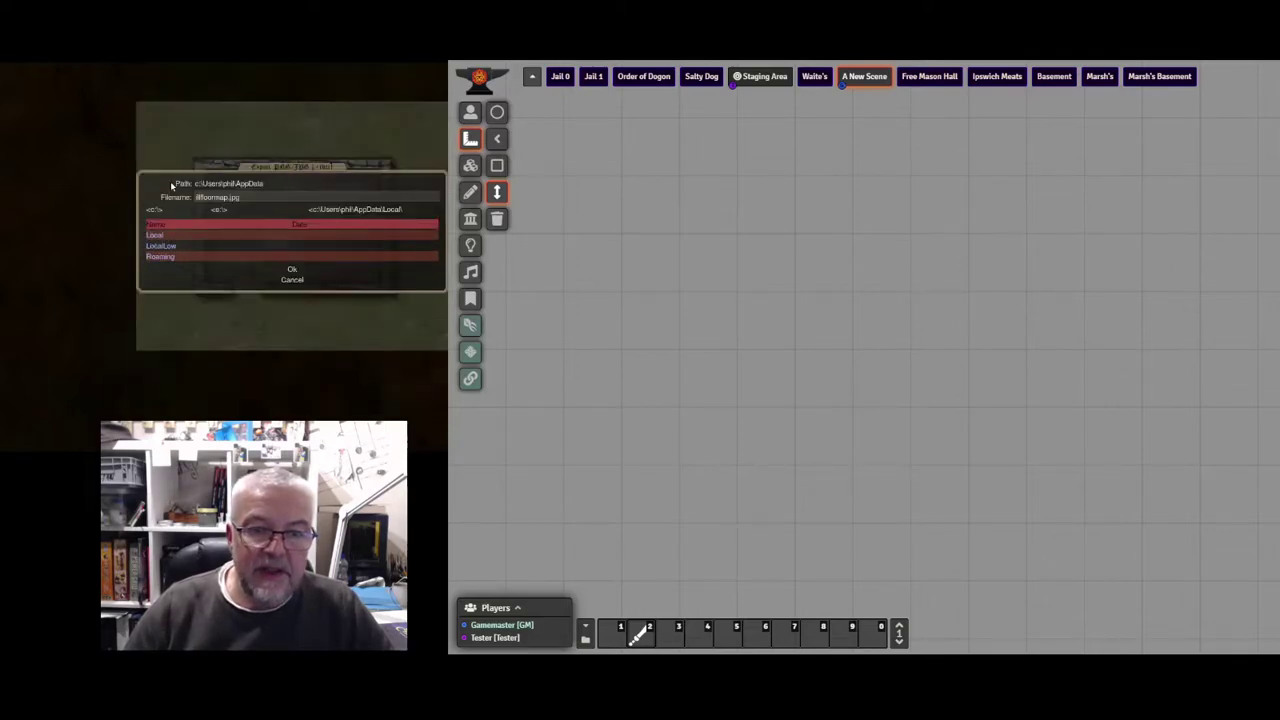
pyautogui.click(158, 235)
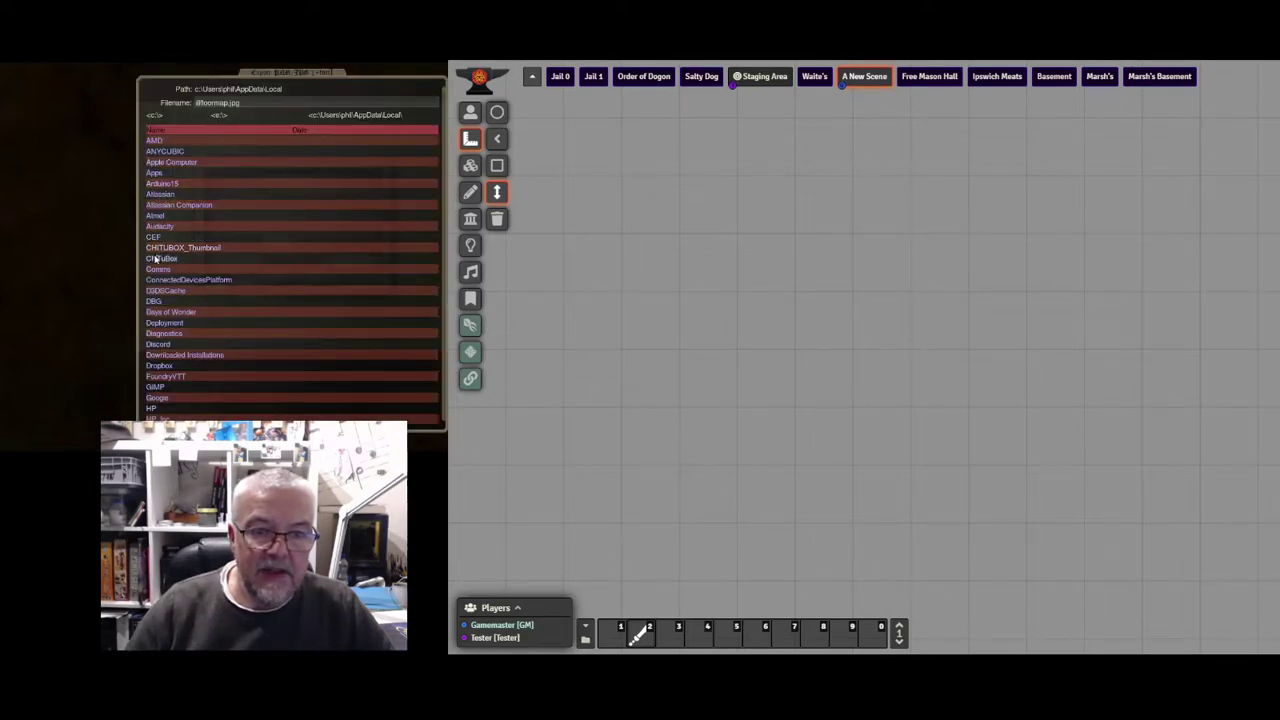
pyautogui.click(161, 377)
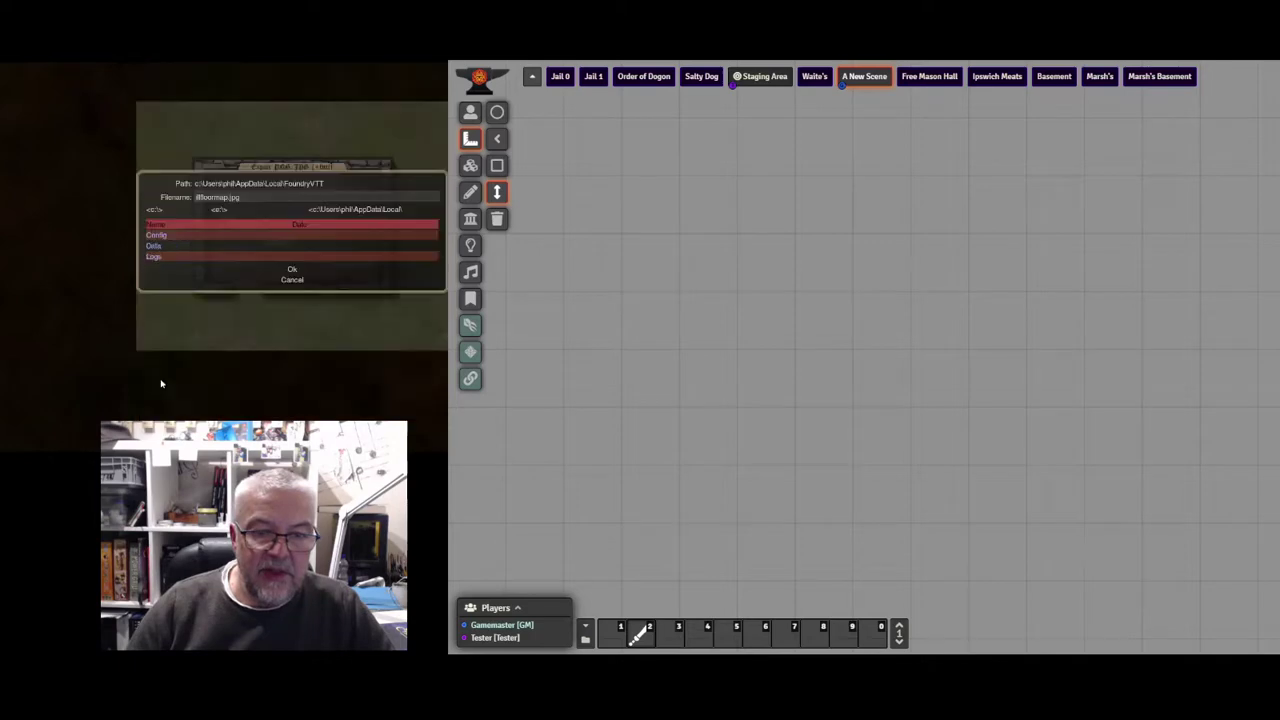
# Step: Export the map as 11x8room.jpg into the Data\worlds\american-gold\scenes folder and return to the map
pyautogui.click(154, 246)
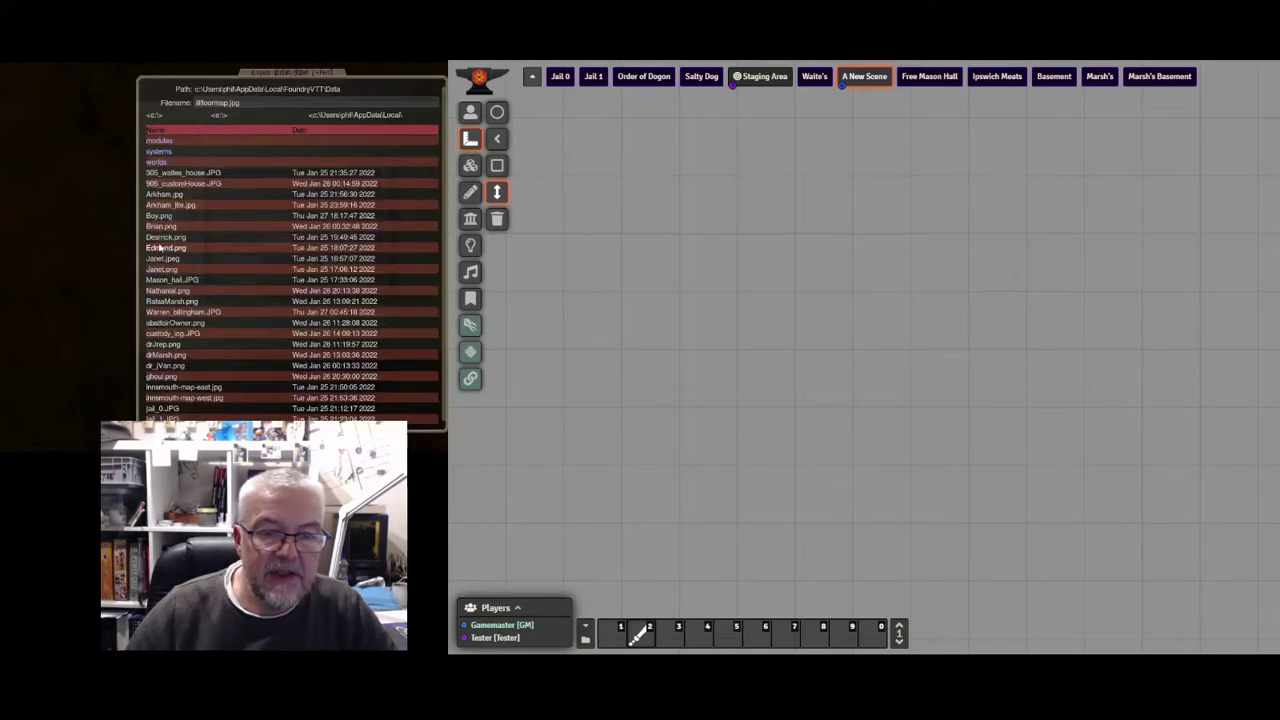
pyautogui.click(156, 163)
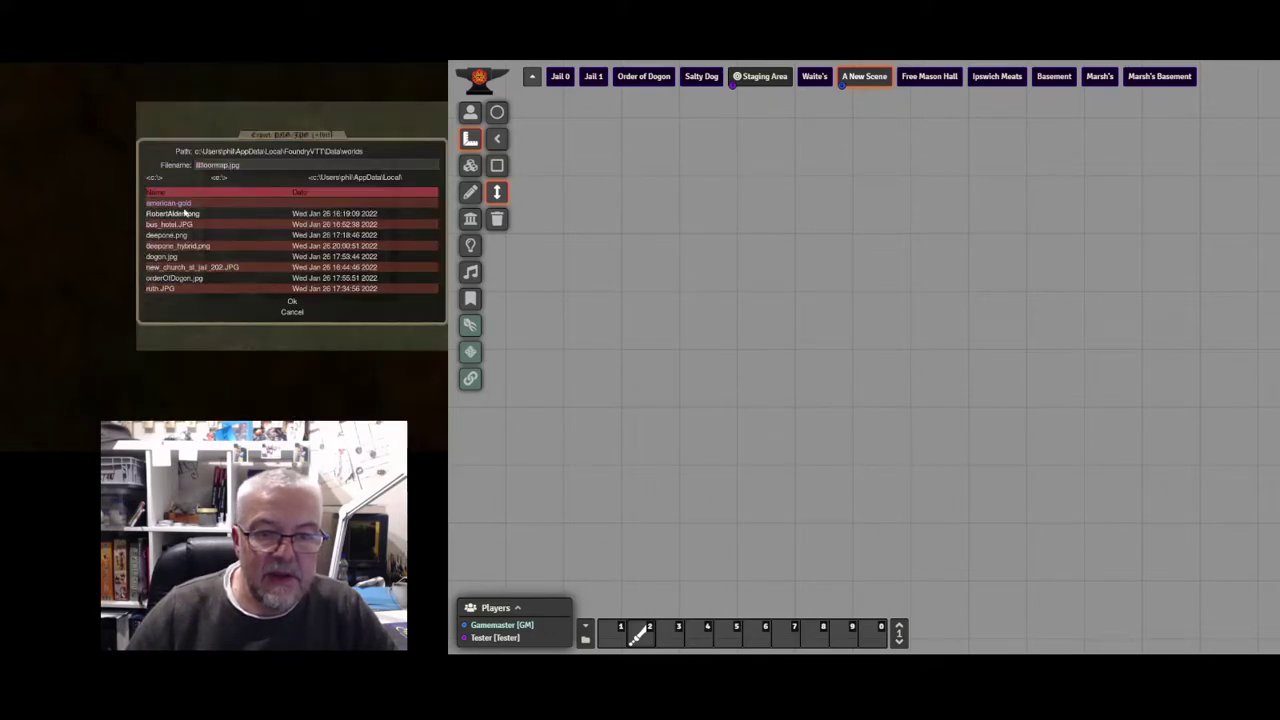
pyautogui.click(180, 208)
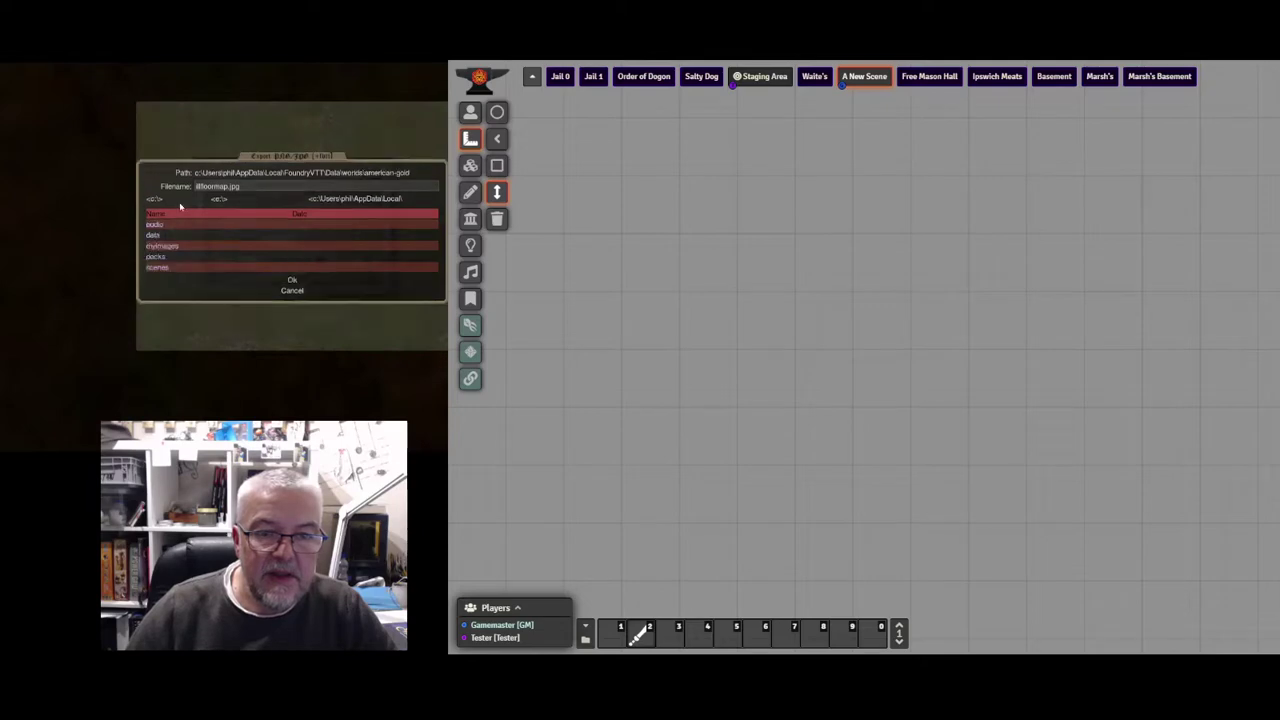
pyautogui.click(157, 268)
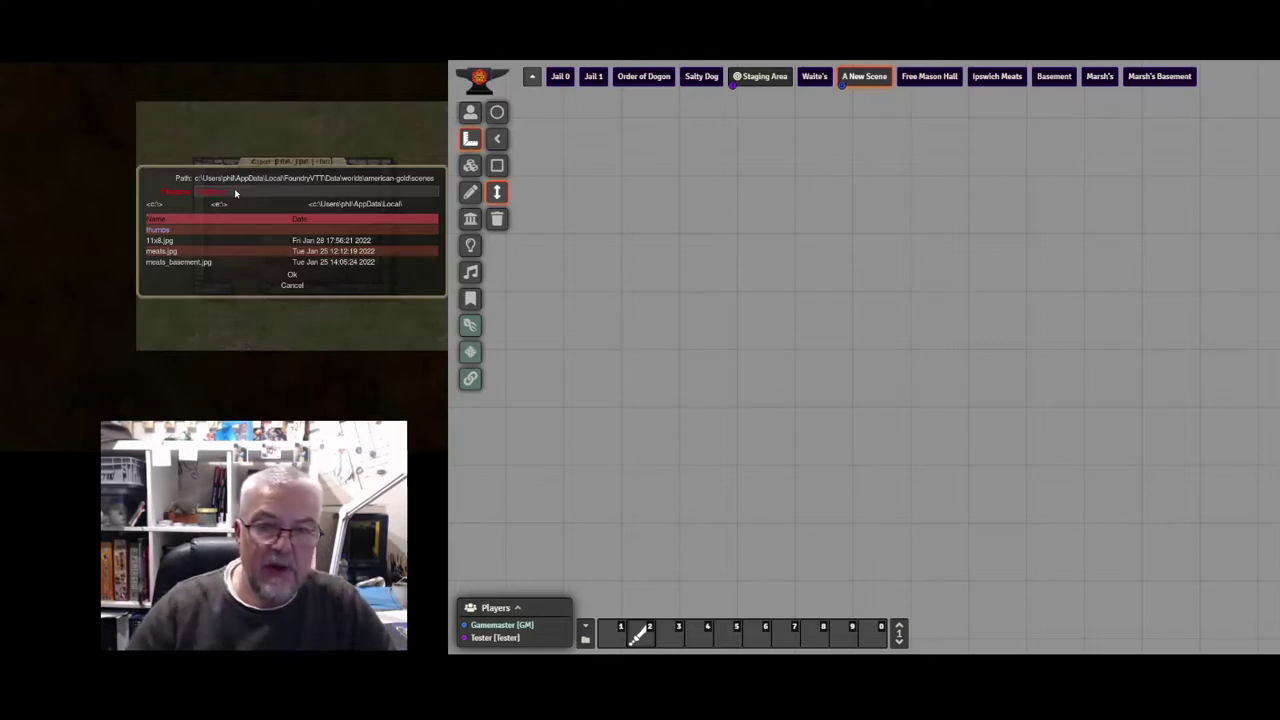
pyautogui.click(290, 274)
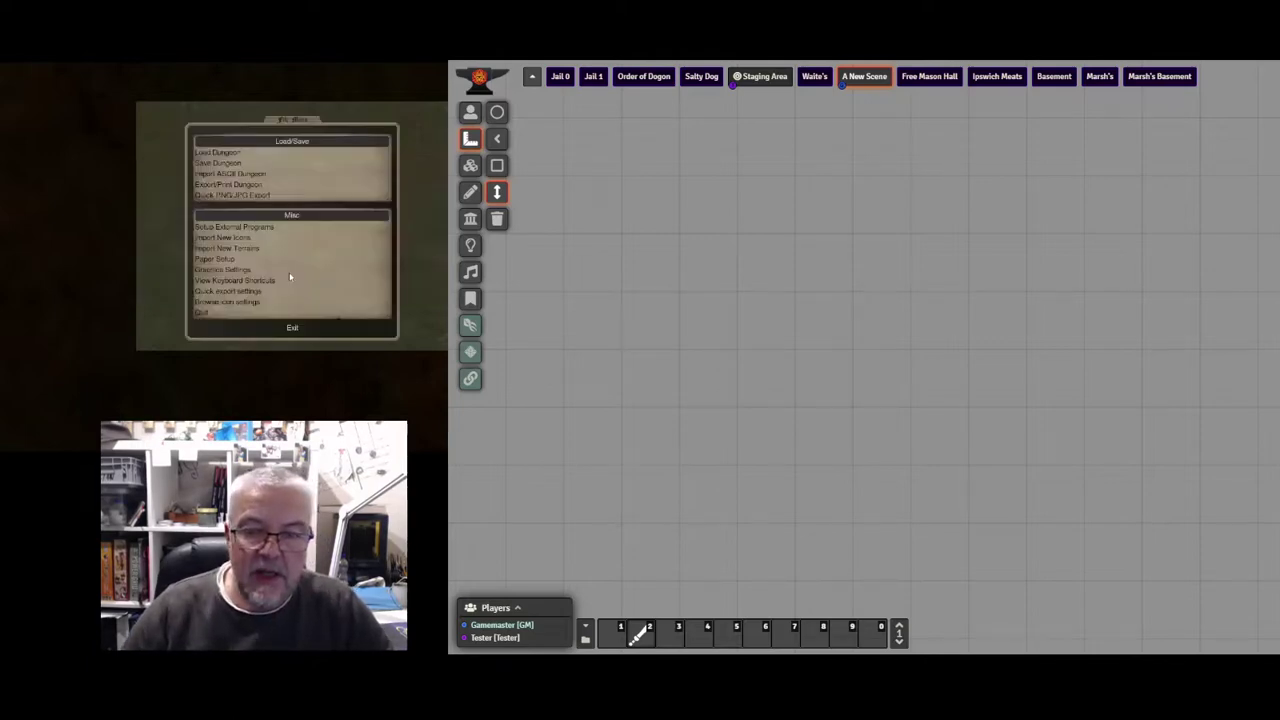
pyautogui.click(294, 327)
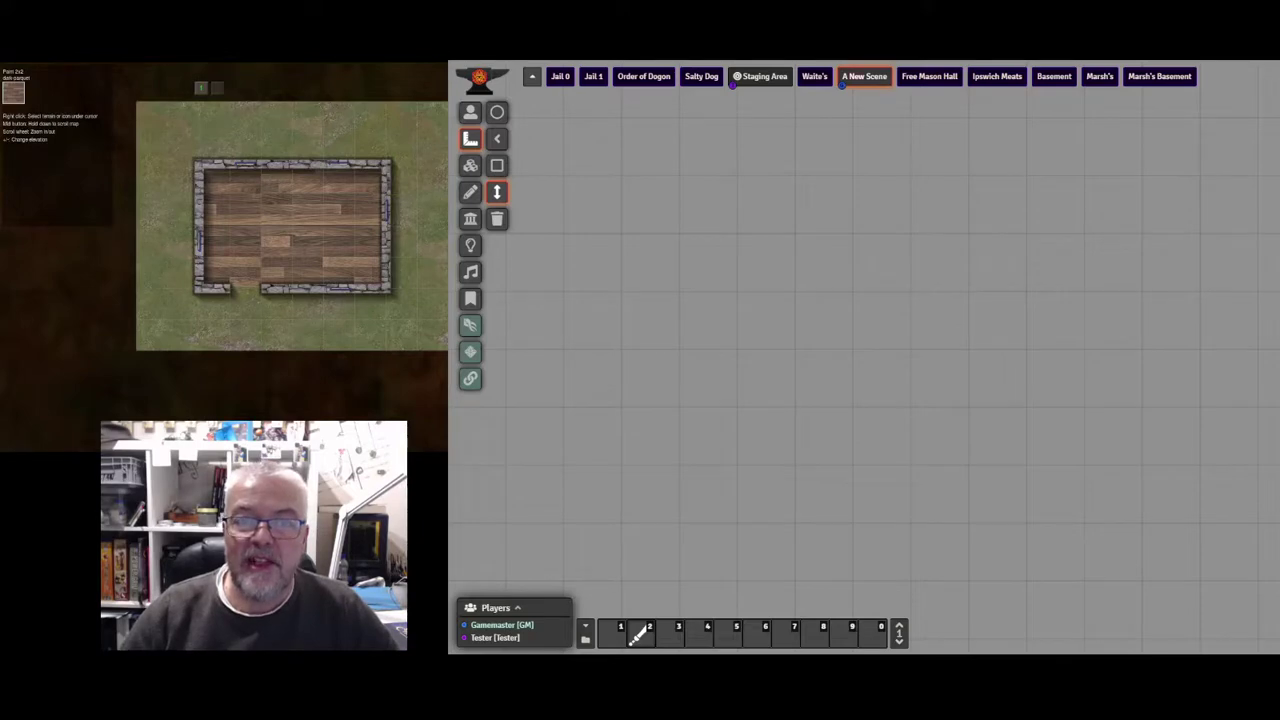
# Step: Set the background image of A New Scene to worlds/american-gold/scenes/11x8room.jpg and save, accepting the changed scene dimensions
pyautogui.rightClick(864, 76)
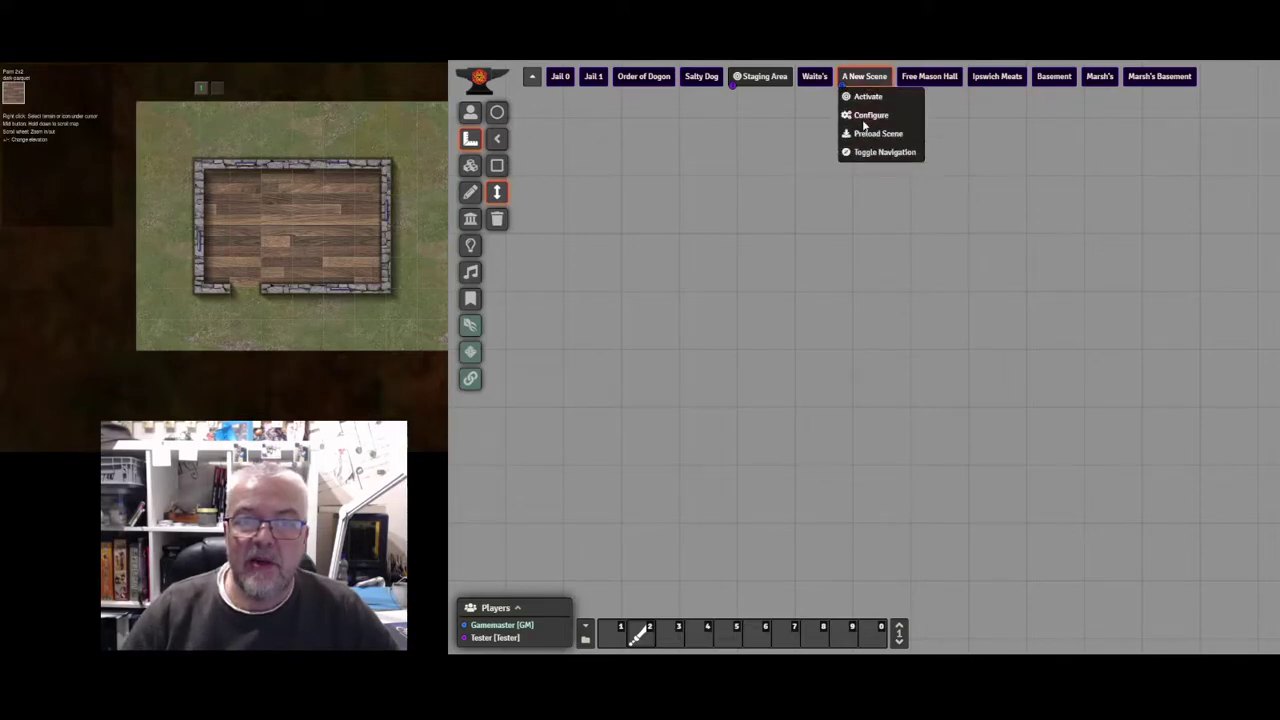
pyautogui.click(864, 120)
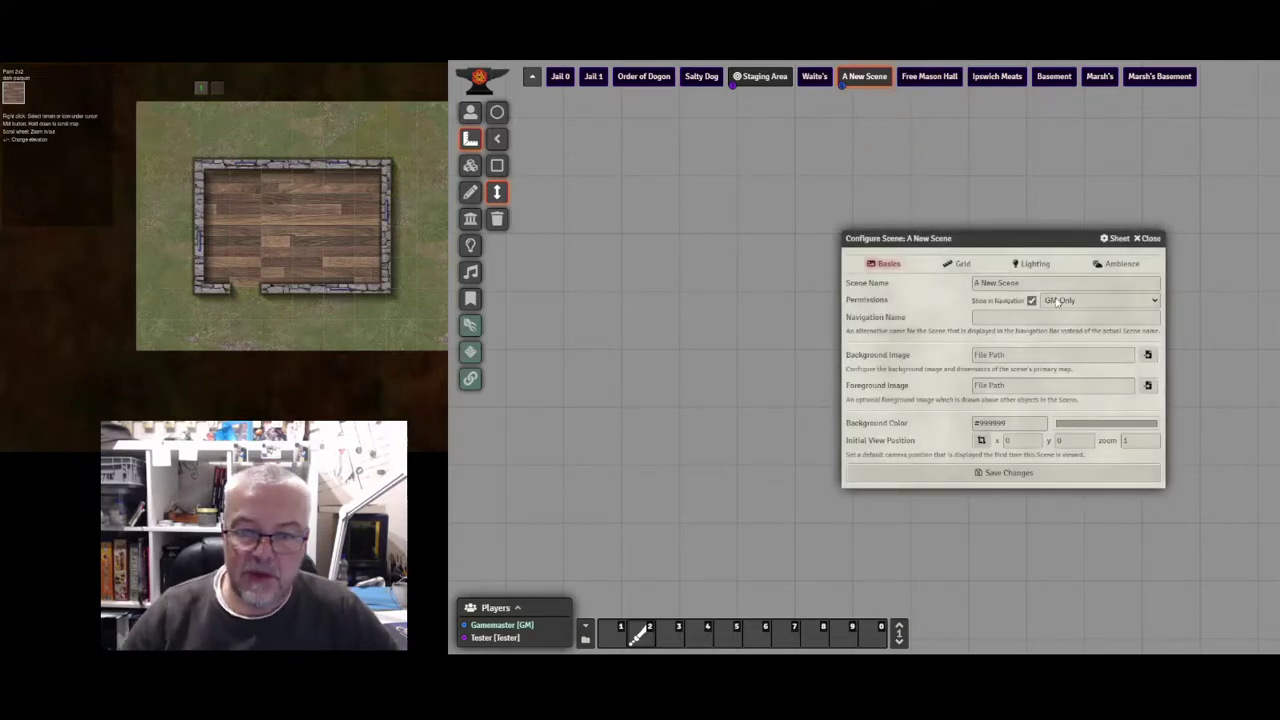
pyautogui.click(1146, 358)
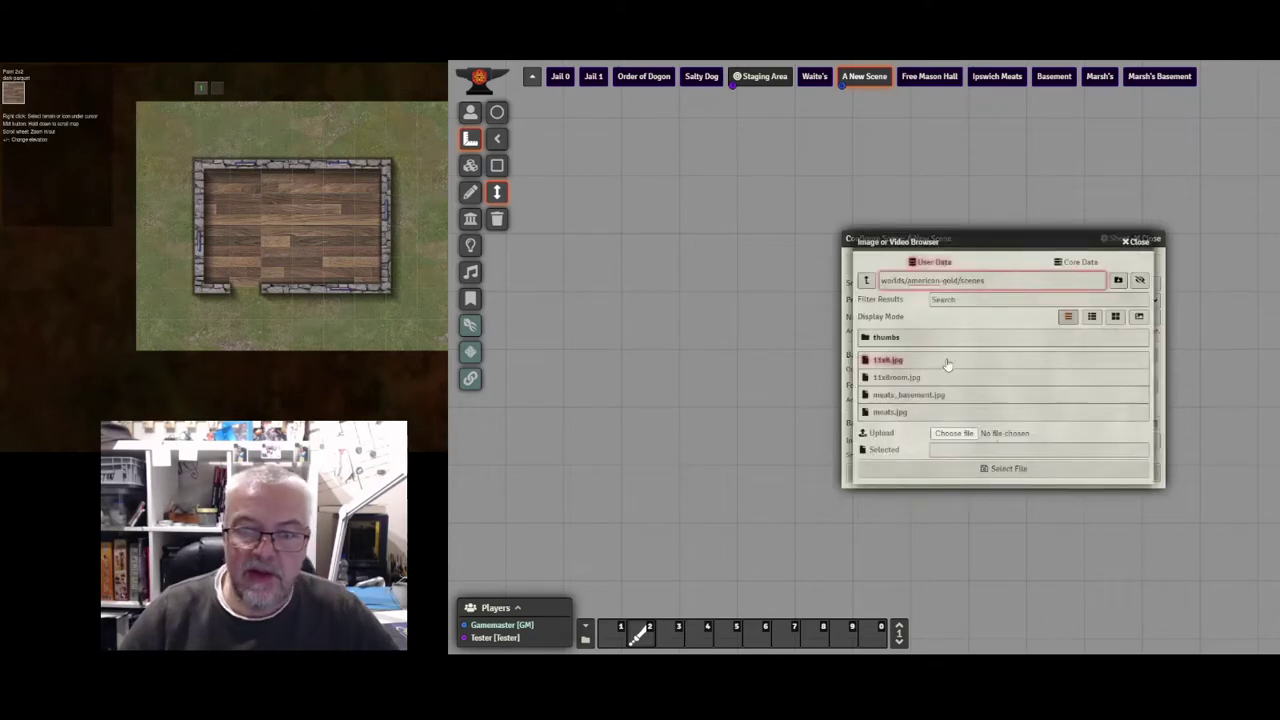
pyautogui.click(896, 378)
pyautogui.click(1016, 468)
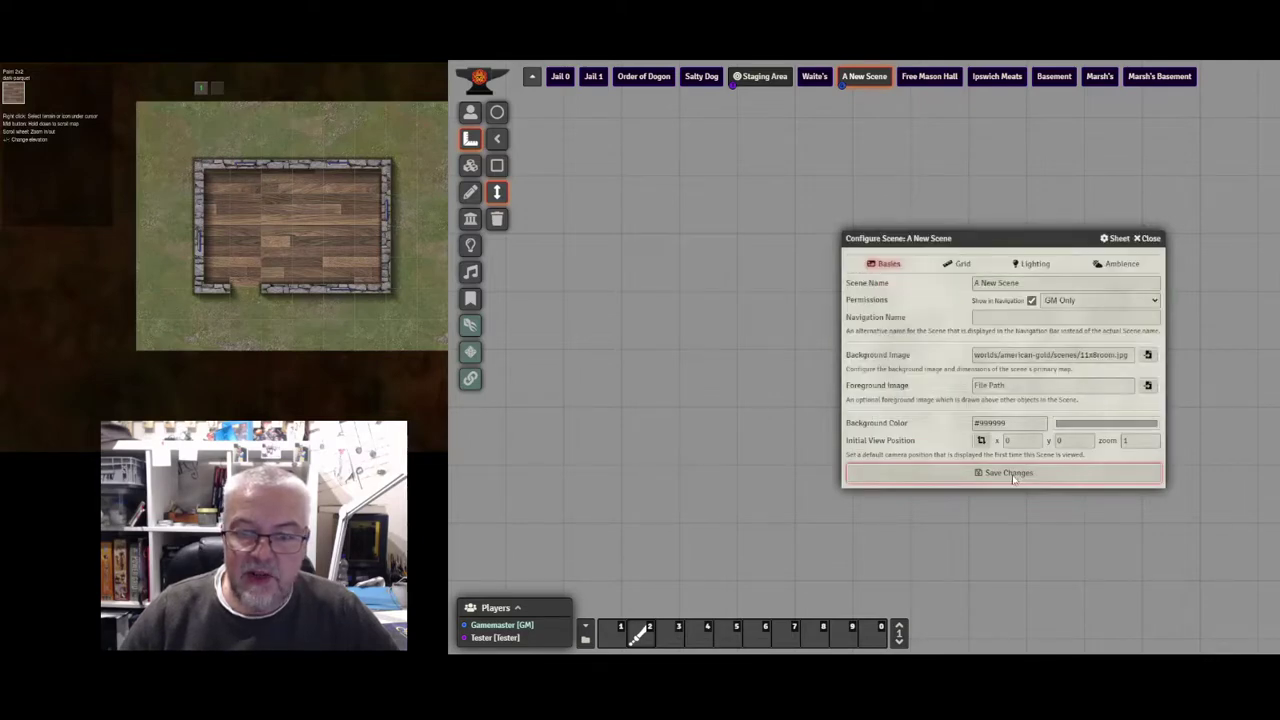
pyautogui.click(1013, 473)
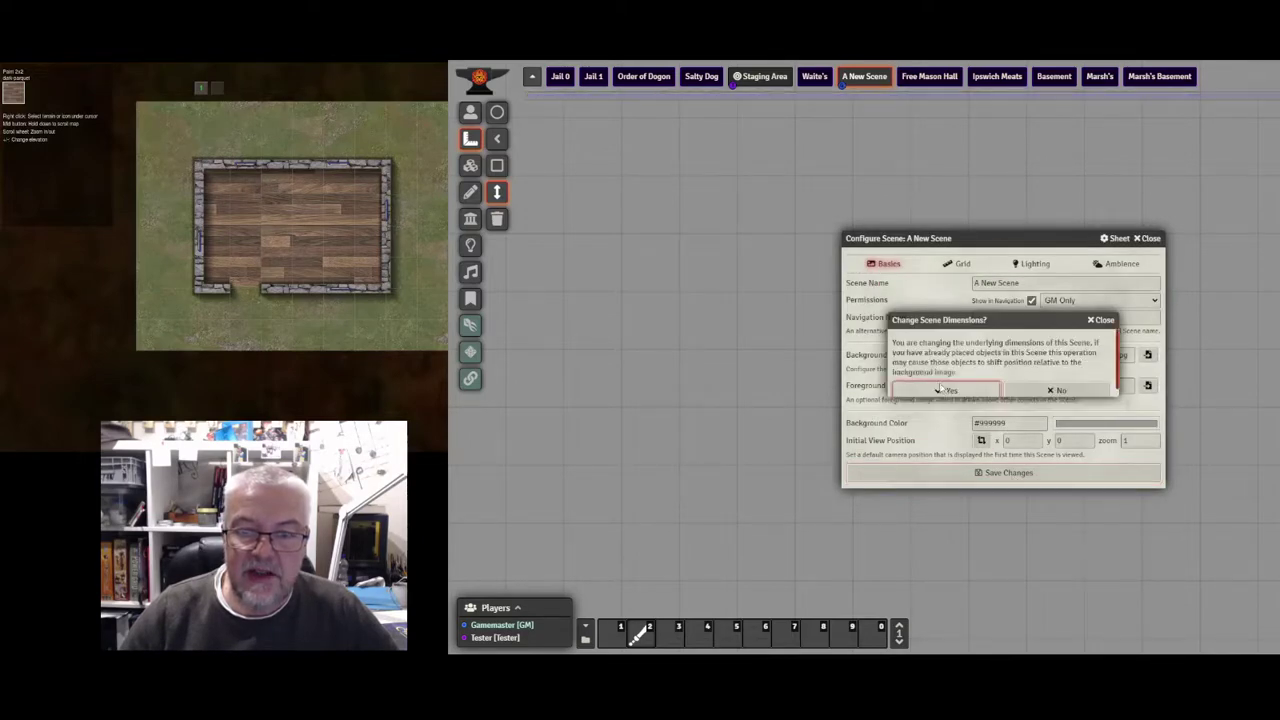
pyautogui.click(942, 397)
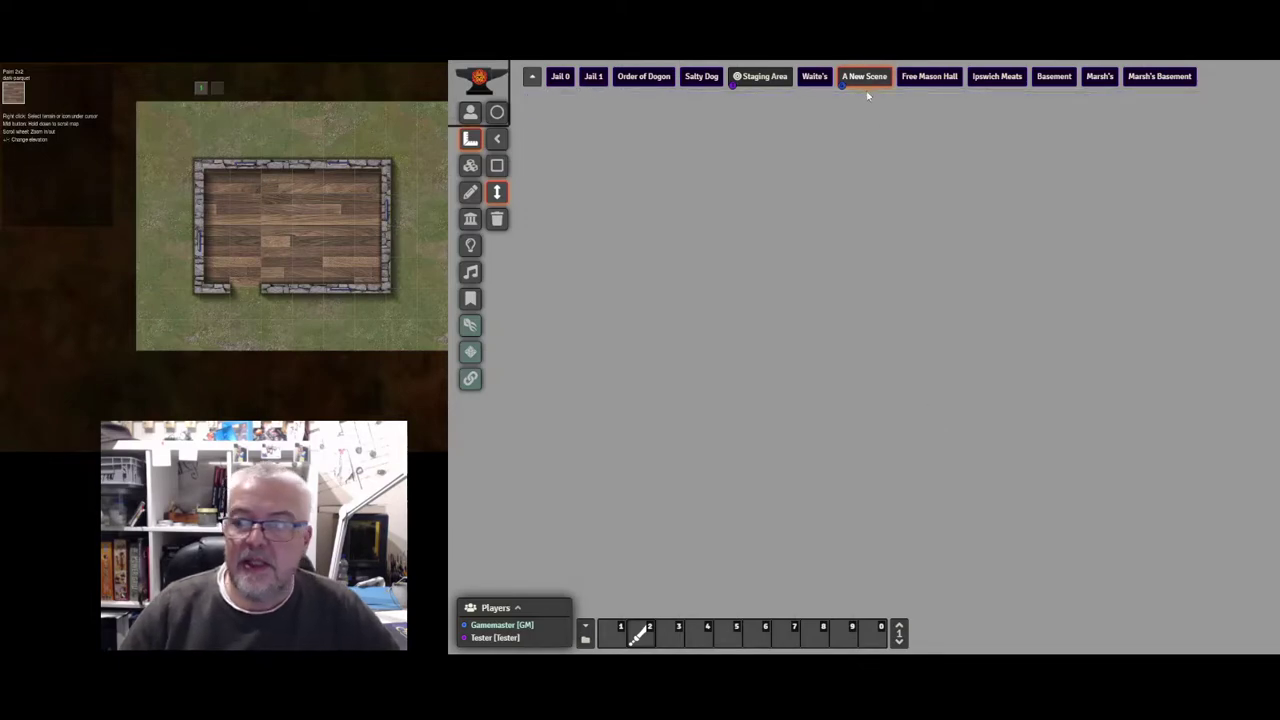
# Step: Reload A New Scene by switching to the Free Mason Hall scene and back
pyautogui.click(907, 82)
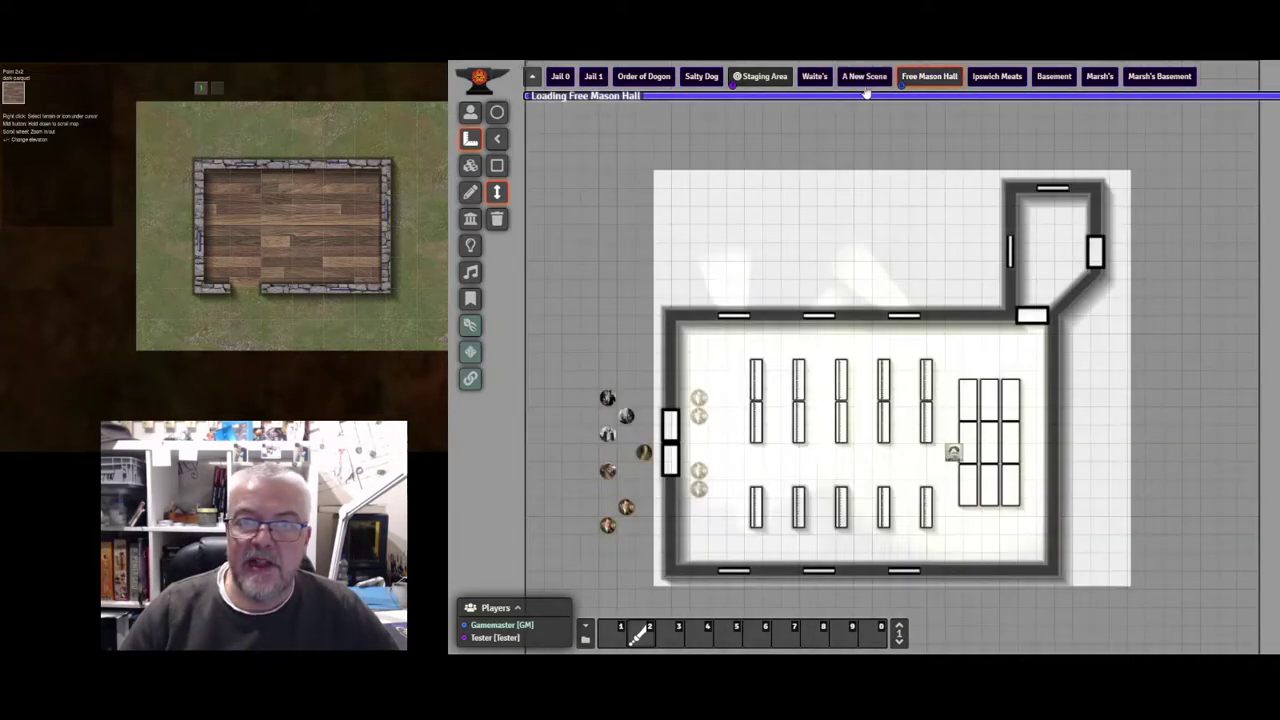
pyautogui.click(864, 80)
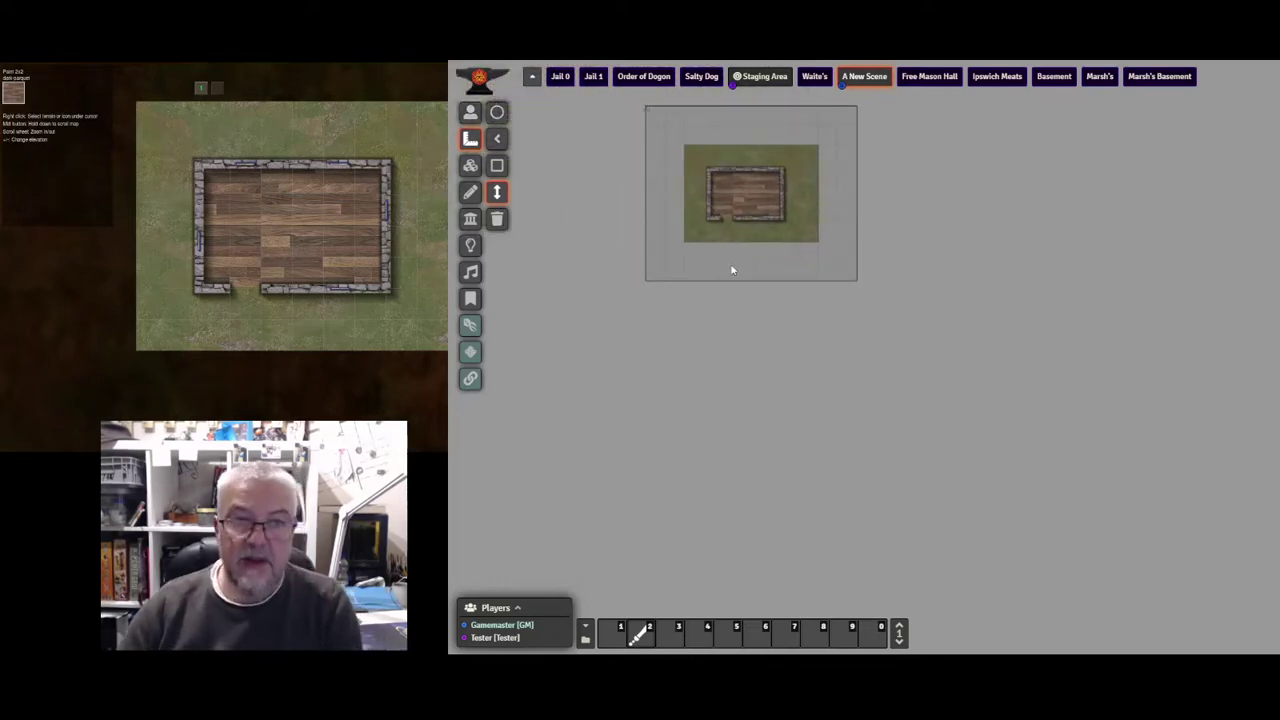
pyautogui.moveTo(811, 277); pyautogui.dragTo(988, 391)
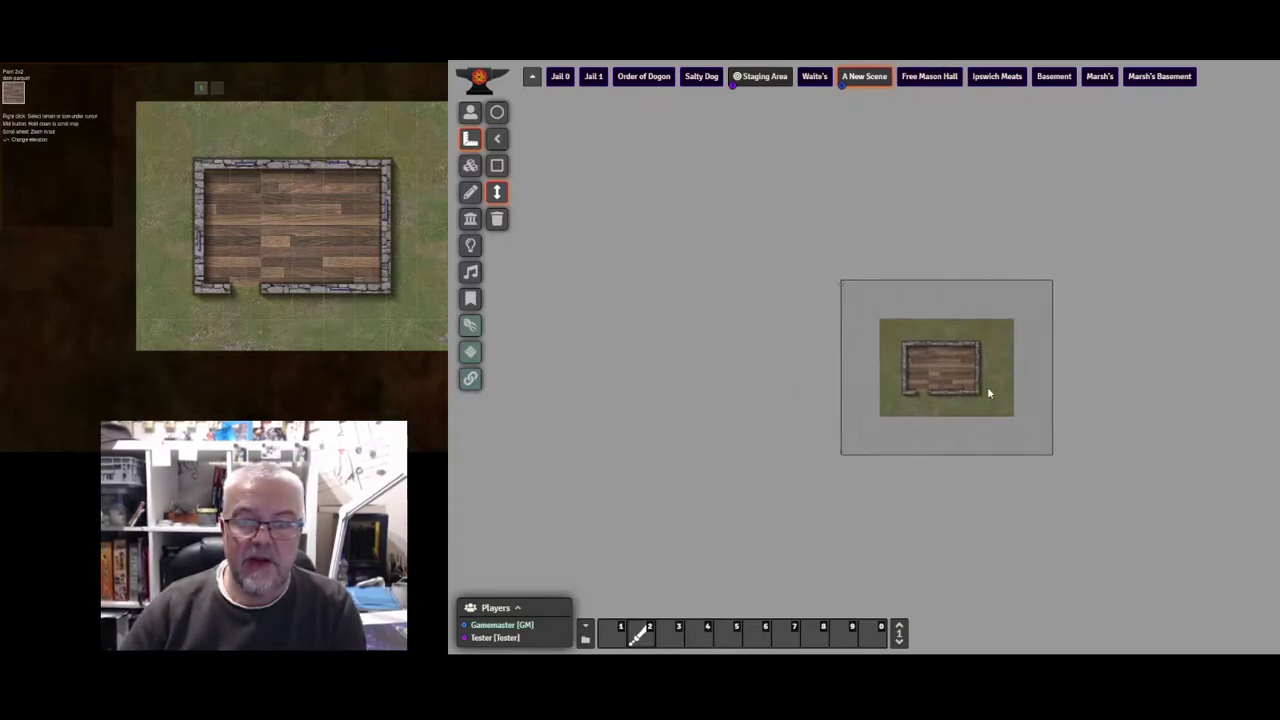
pyautogui.scroll(2, 960, 390)
pyautogui.scroll(8, 960, 375)
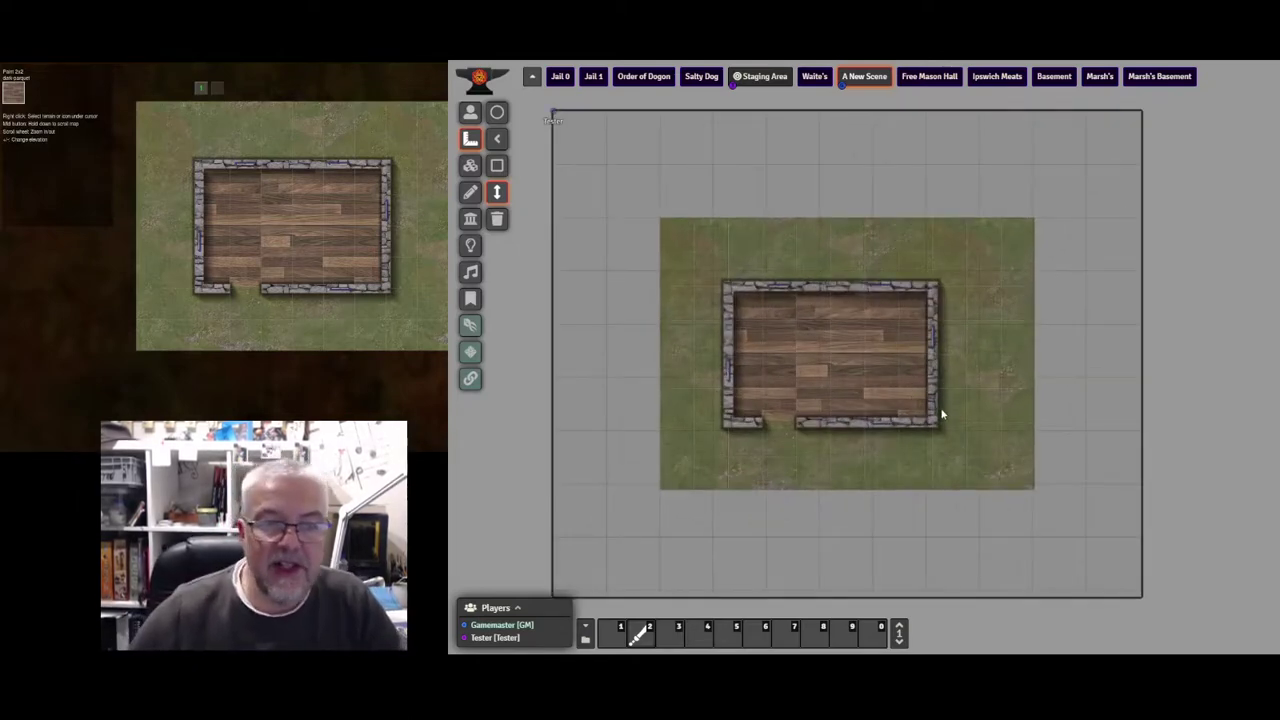
pyautogui.moveTo(966, 434); pyautogui.dragTo(1025, 404)
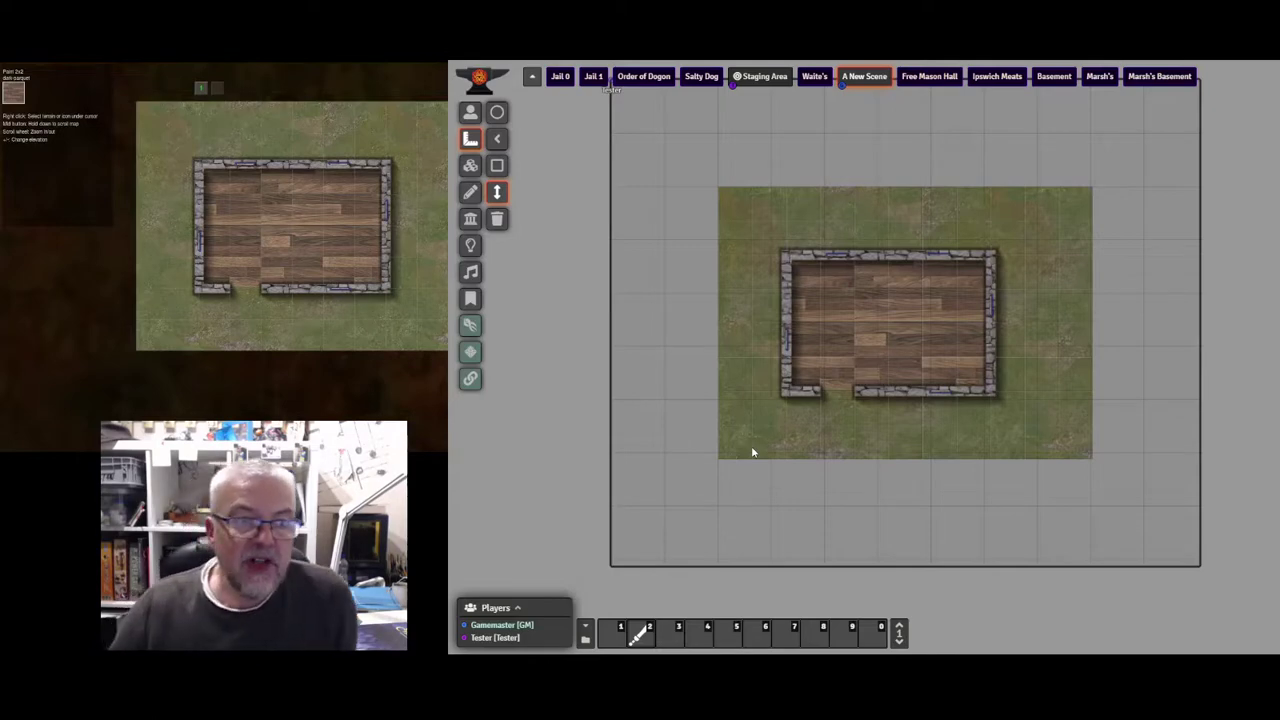
# Step: Try to draw wall segments along the room's lower stone wall on both sides of the doorway, and delete them
pyautogui.click(470, 218)
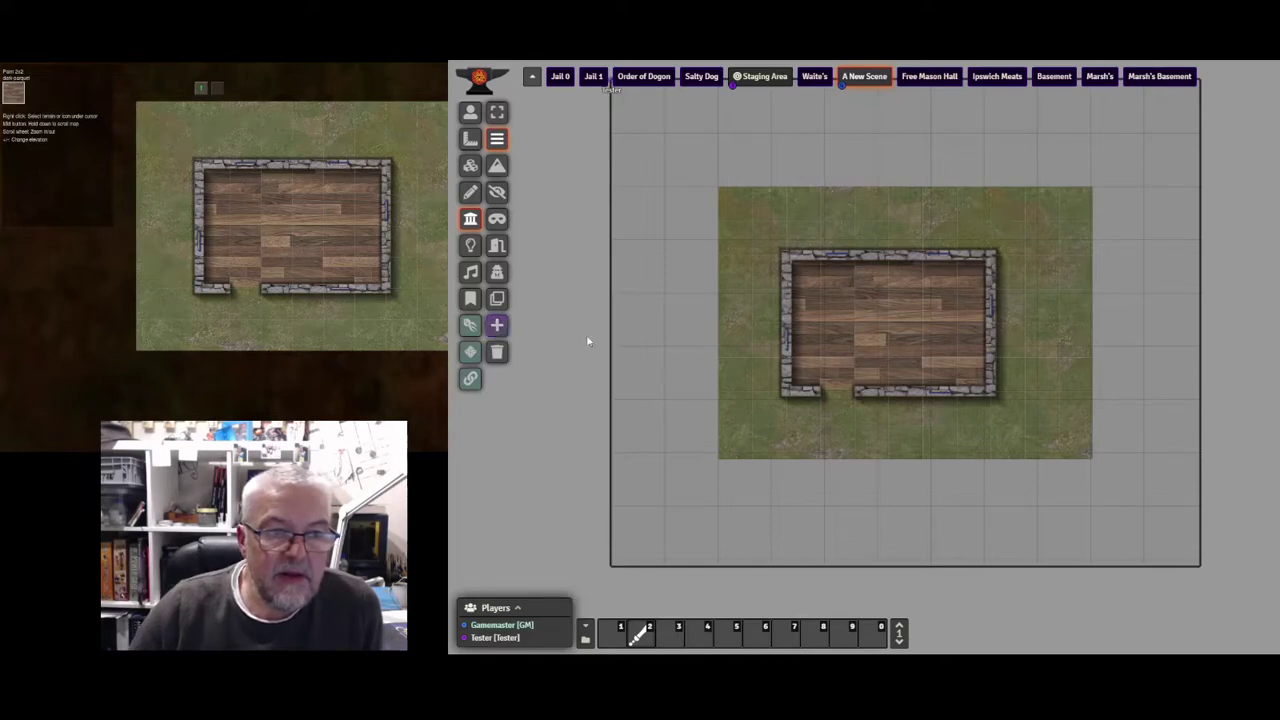
pyautogui.moveTo(857, 391); pyautogui.dragTo(990, 387)
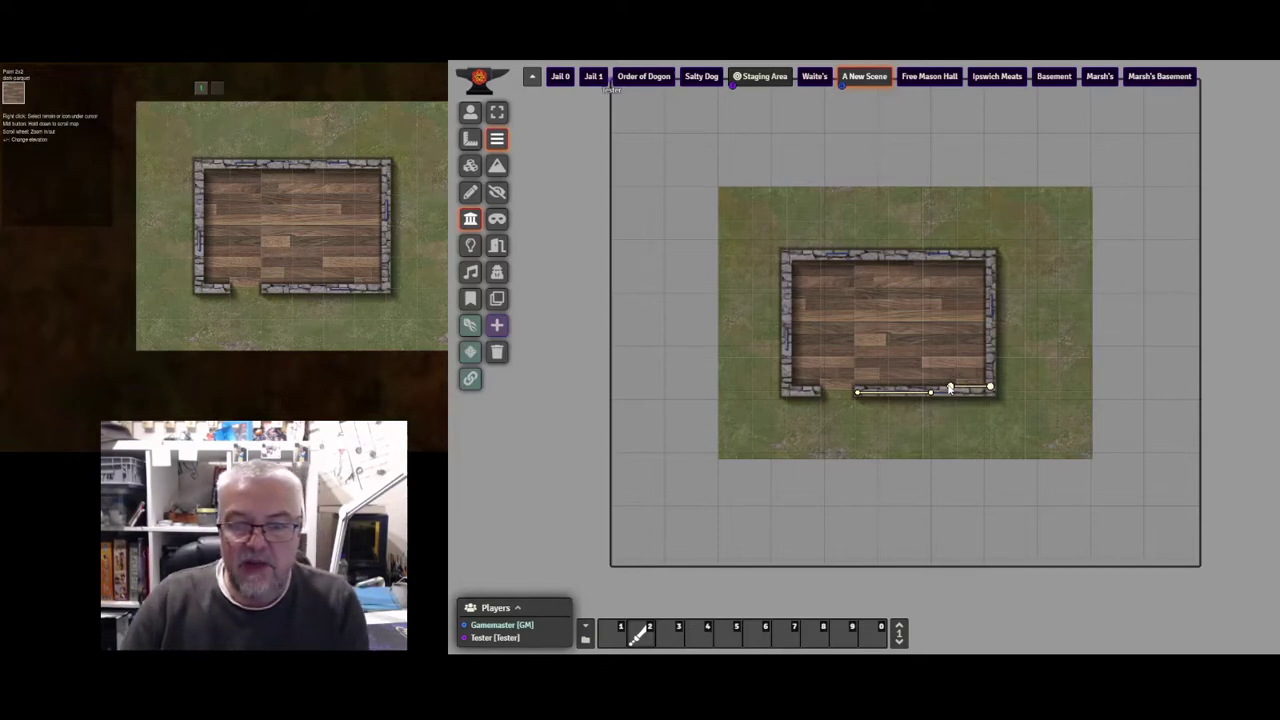
pyautogui.click(956, 387)
pyautogui.press('Delete')
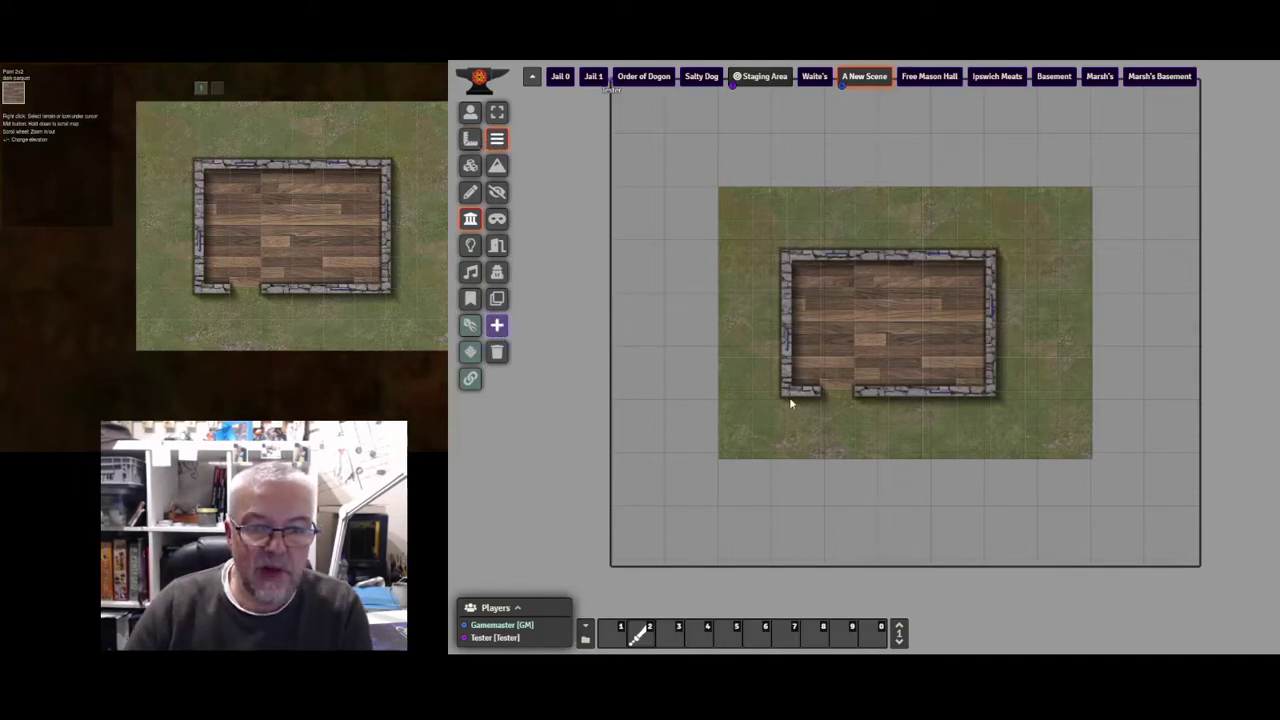
pyautogui.moveTo(785, 400); pyautogui.dragTo(830, 400)
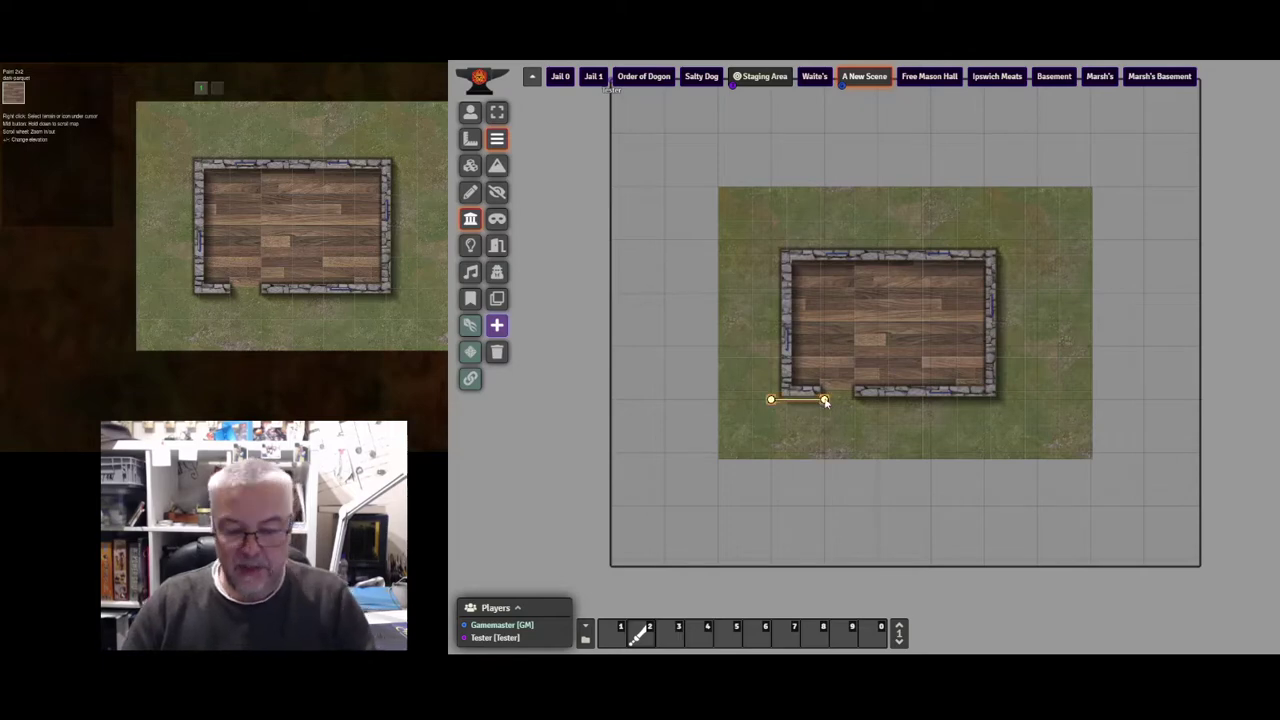
pyautogui.press('Delete')
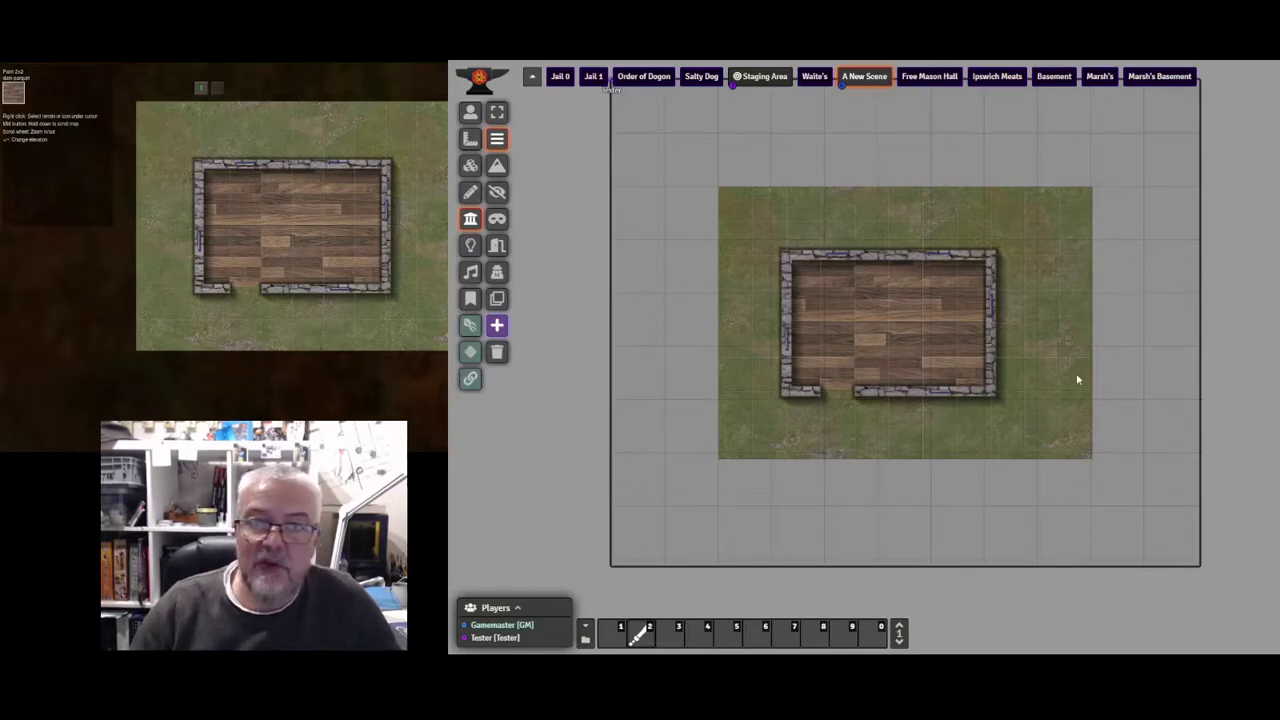
# Step: Set A New Scene's image dimensions to 1100 by 800 pixels and save, accepting the changed scene dimensions
pyautogui.rightClick(864, 82)
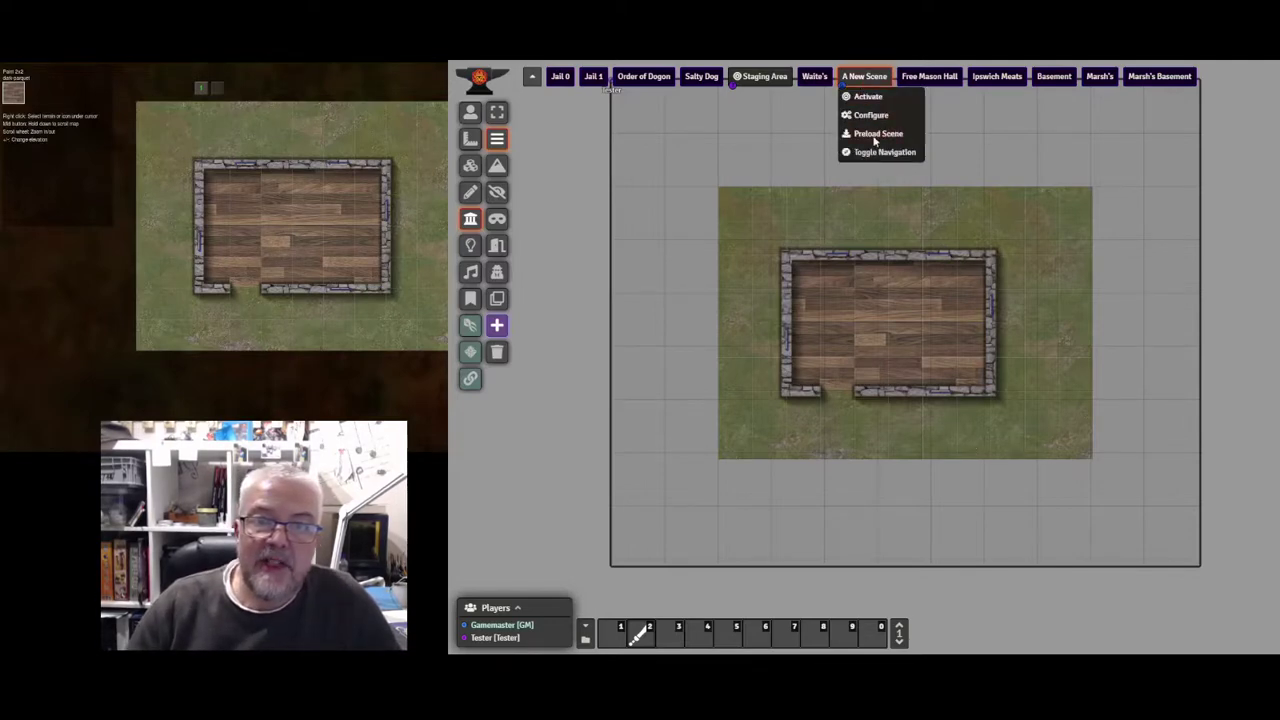
pyautogui.click(870, 116)
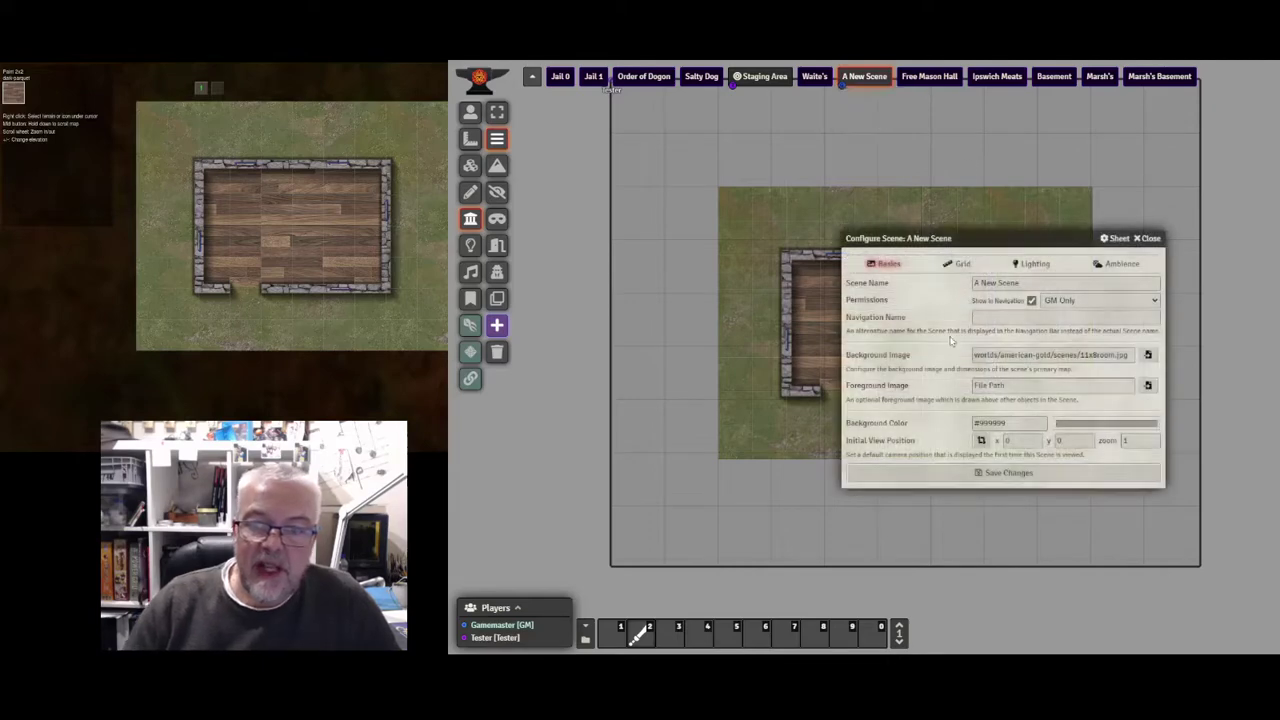
pyautogui.click(957, 264)
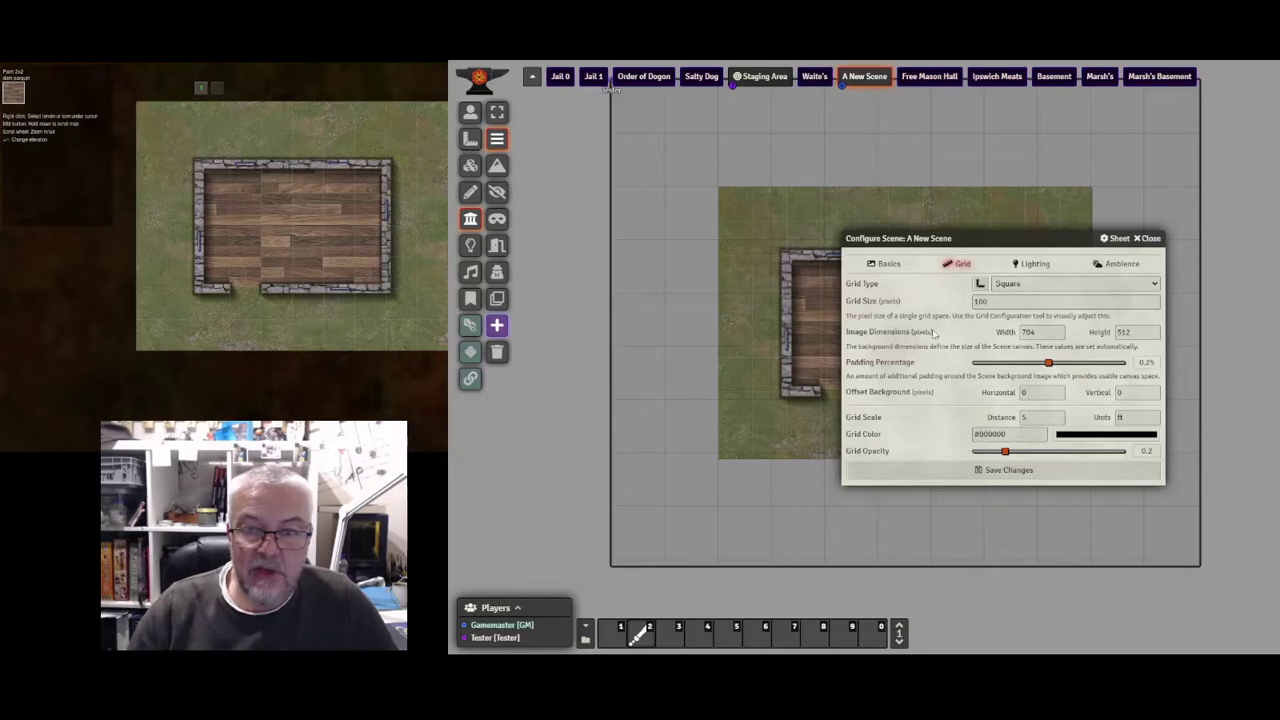
pyautogui.doubleClick(1029, 333)
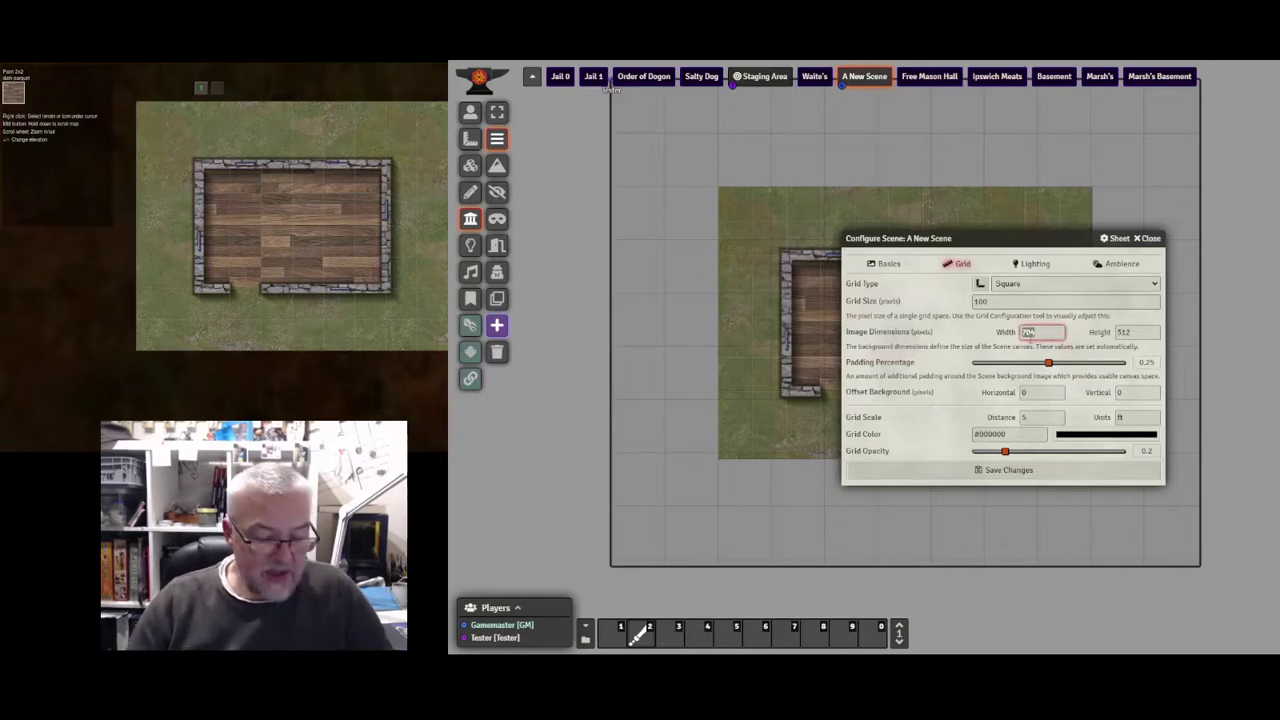
pyautogui.write('5')
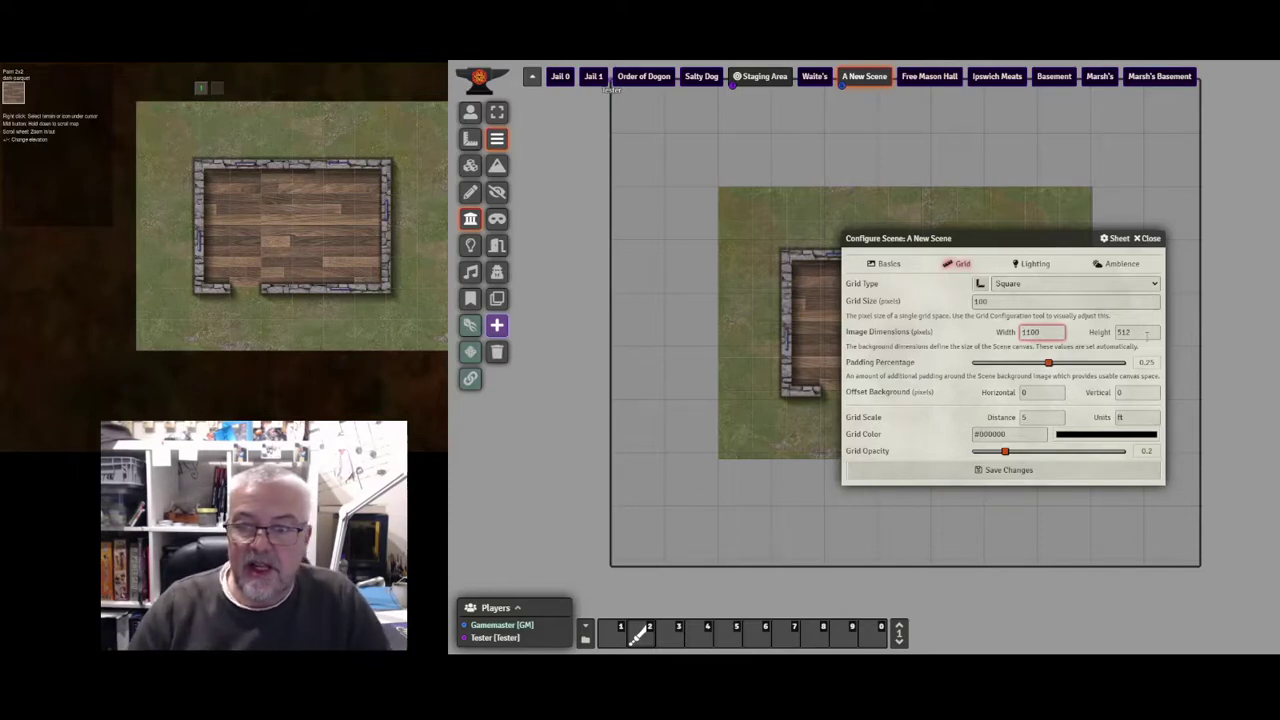
pyautogui.press('Tab')
pyautogui.write('8')
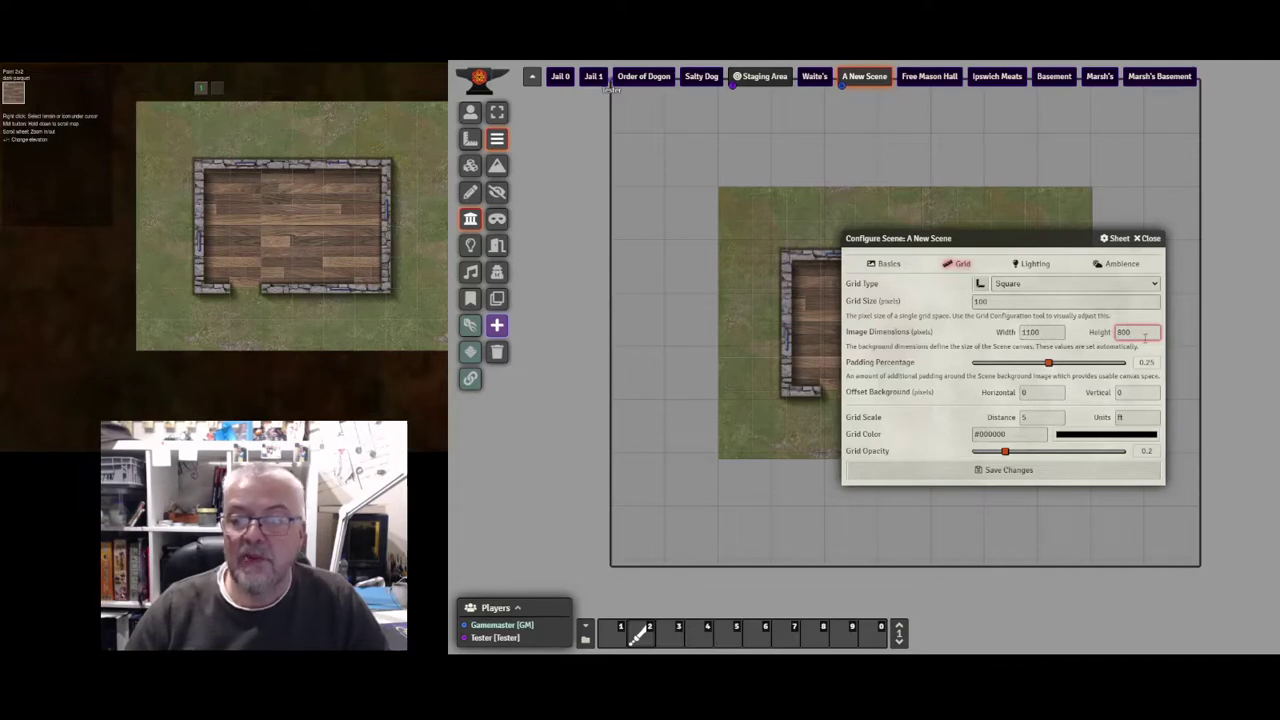
pyautogui.click(1007, 470)
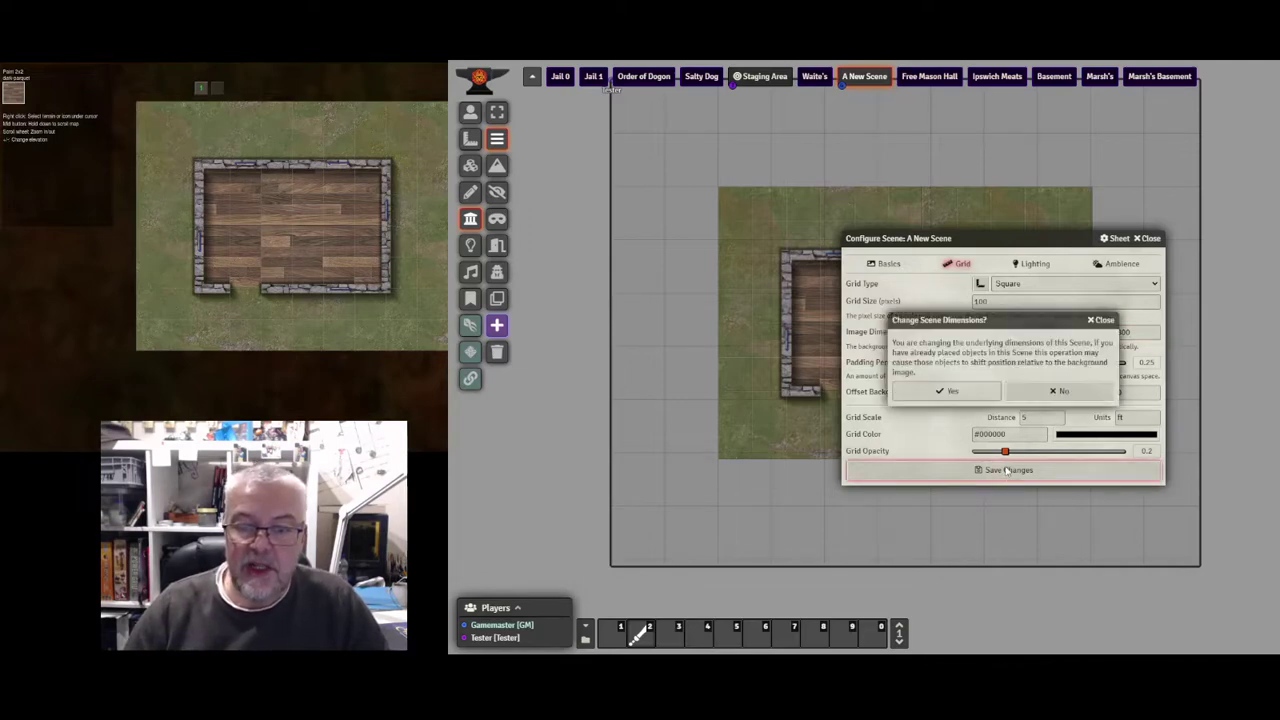
pyautogui.click(961, 391)
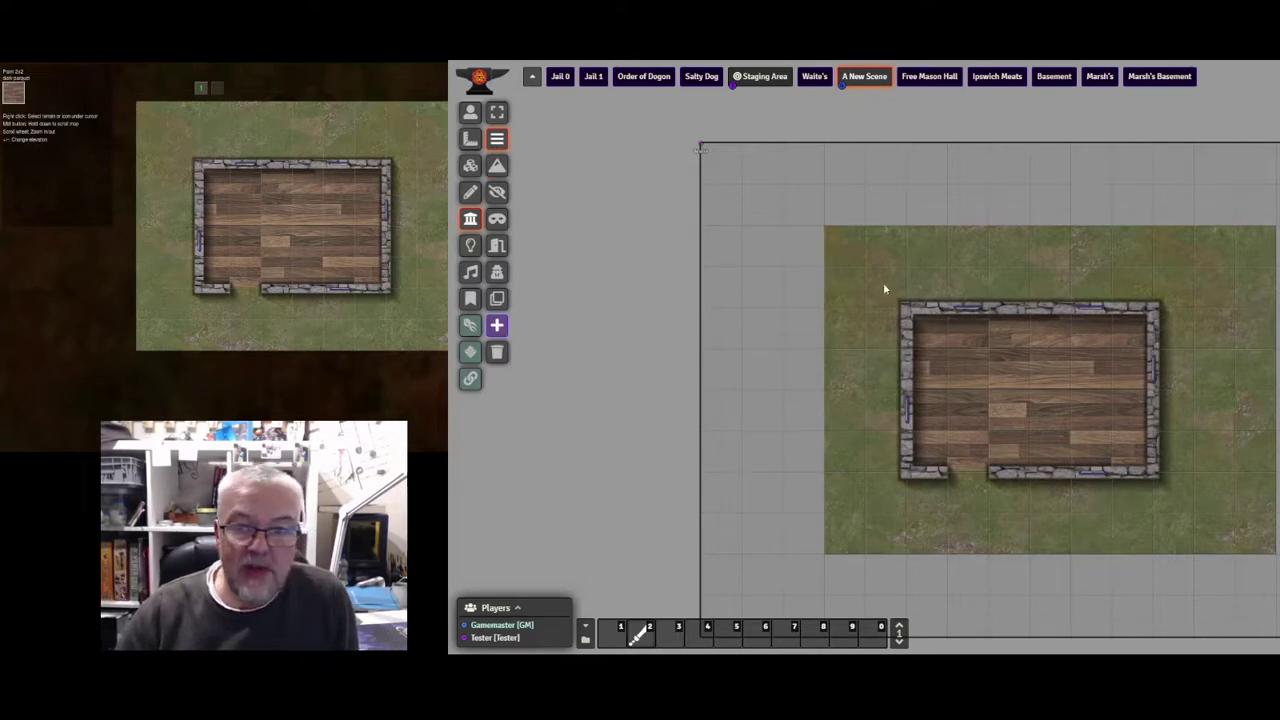
# Step: Draw walls along the room's stone outline, leaving gaps at the windows and the doorway
pyautogui.moveTo(904, 310)
pyautogui.mouseDown()
pyautogui.moveTo(908, 412)
pyautogui.moveTo(906, 392)
pyautogui.mouseUp()
pyautogui.moveTo(922, 313)
pyautogui.mouseDown()
pyautogui.moveTo(1123, 323)
pyautogui.moveTo(1118, 310)
pyautogui.moveTo(1154, 311)
pyautogui.moveTo(1156, 474)
pyautogui.moveTo(1061, 477)
pyautogui.mouseUp()
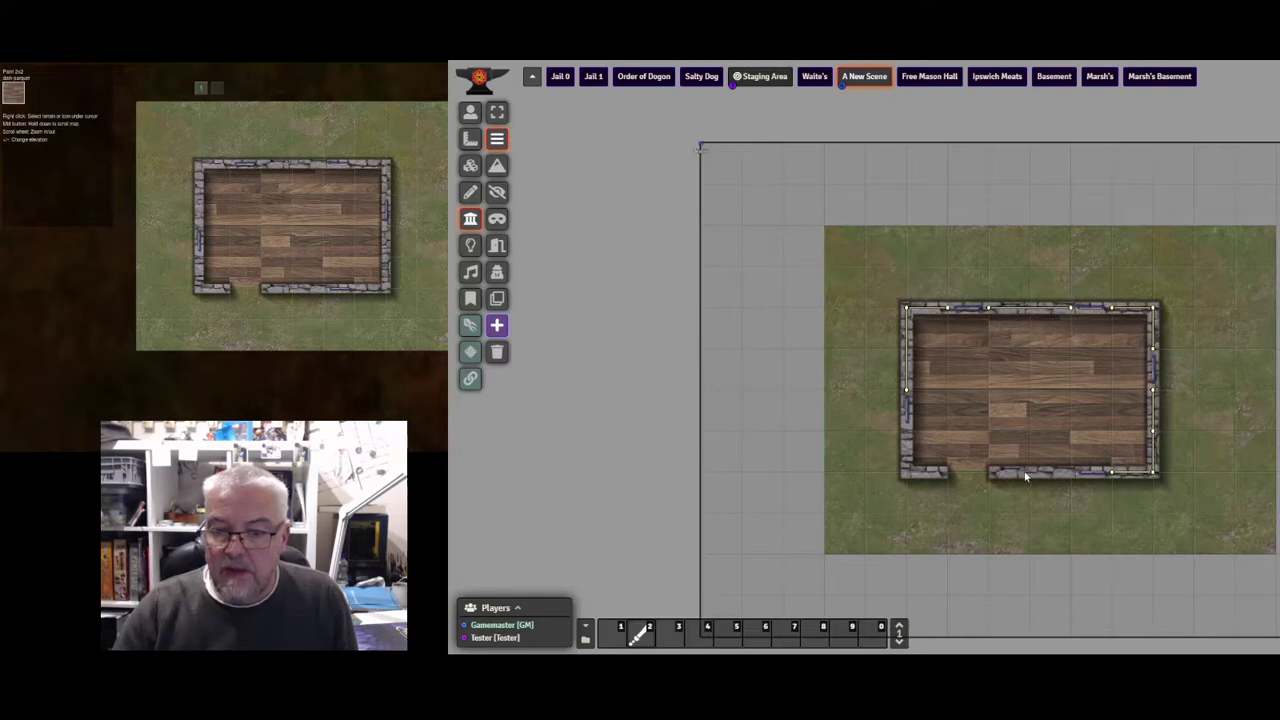
pyautogui.moveTo(1025, 477); pyautogui.dragTo(990, 473)
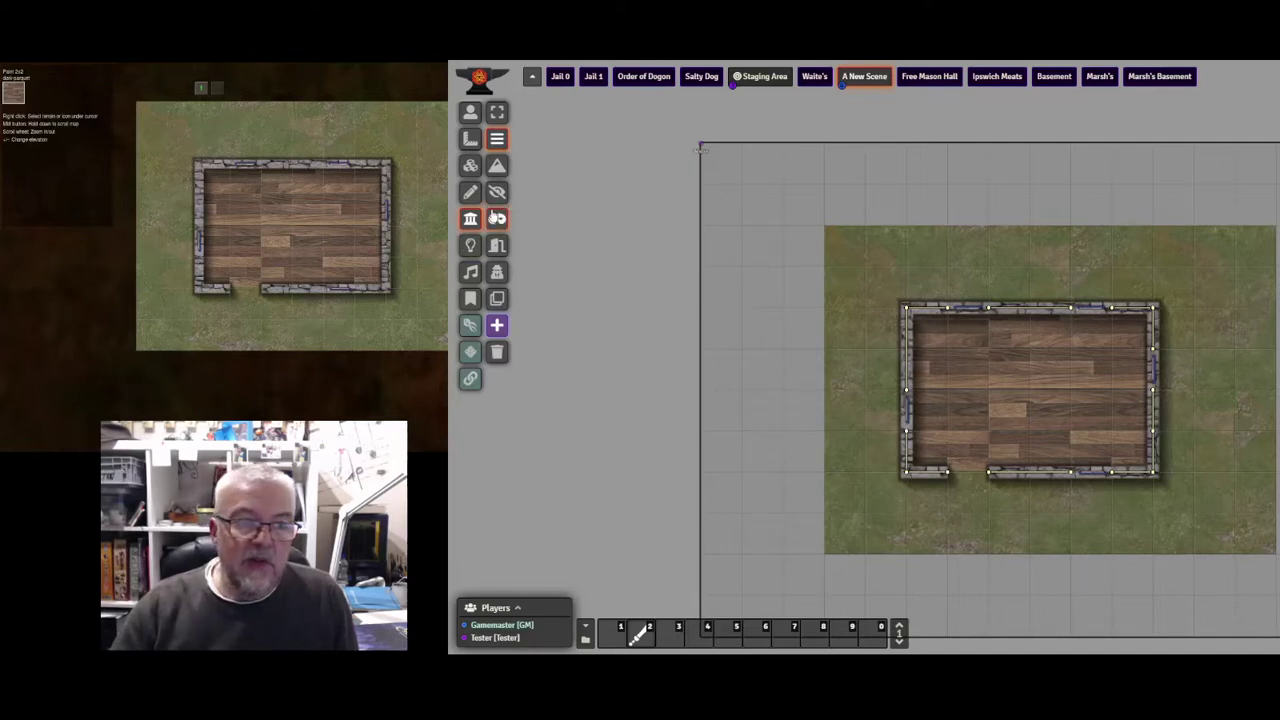
# Step: Draw invisible walls across the window gaps and a door across the doorway in the lower wall
pyautogui.click(497, 192)
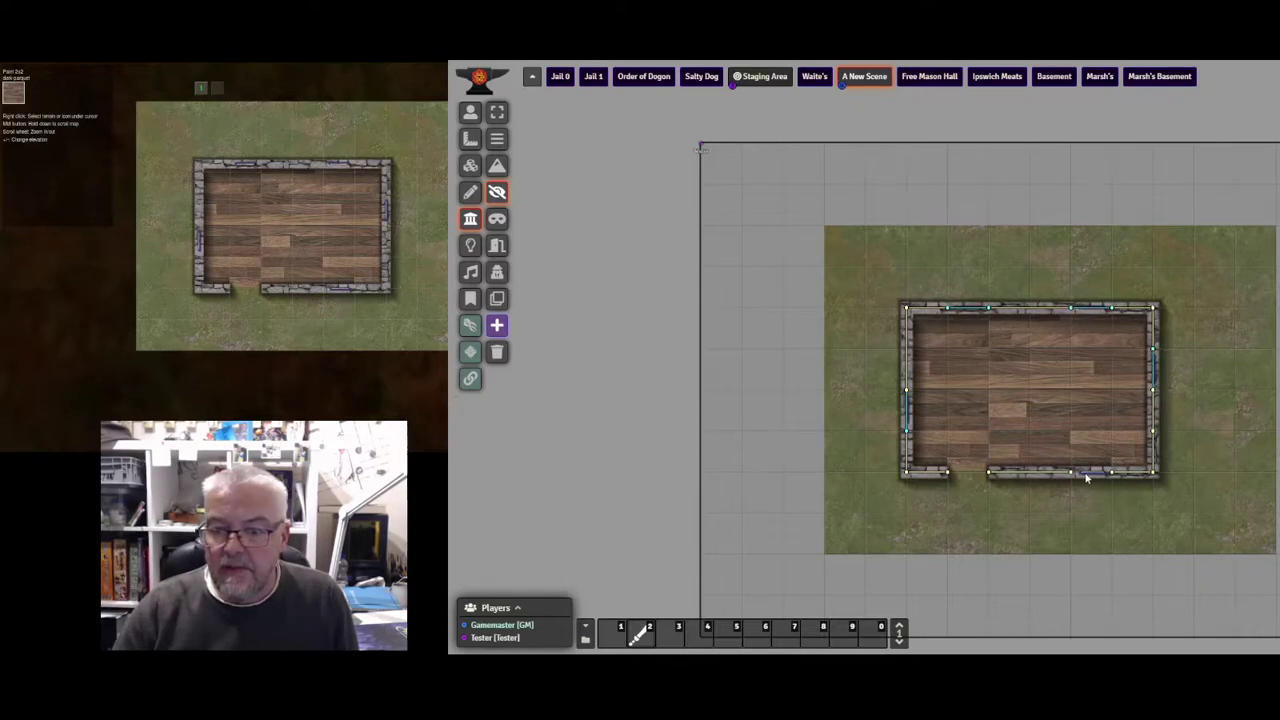
pyautogui.click(497, 245)
pyautogui.moveTo(951, 472); pyautogui.dragTo(987, 472)
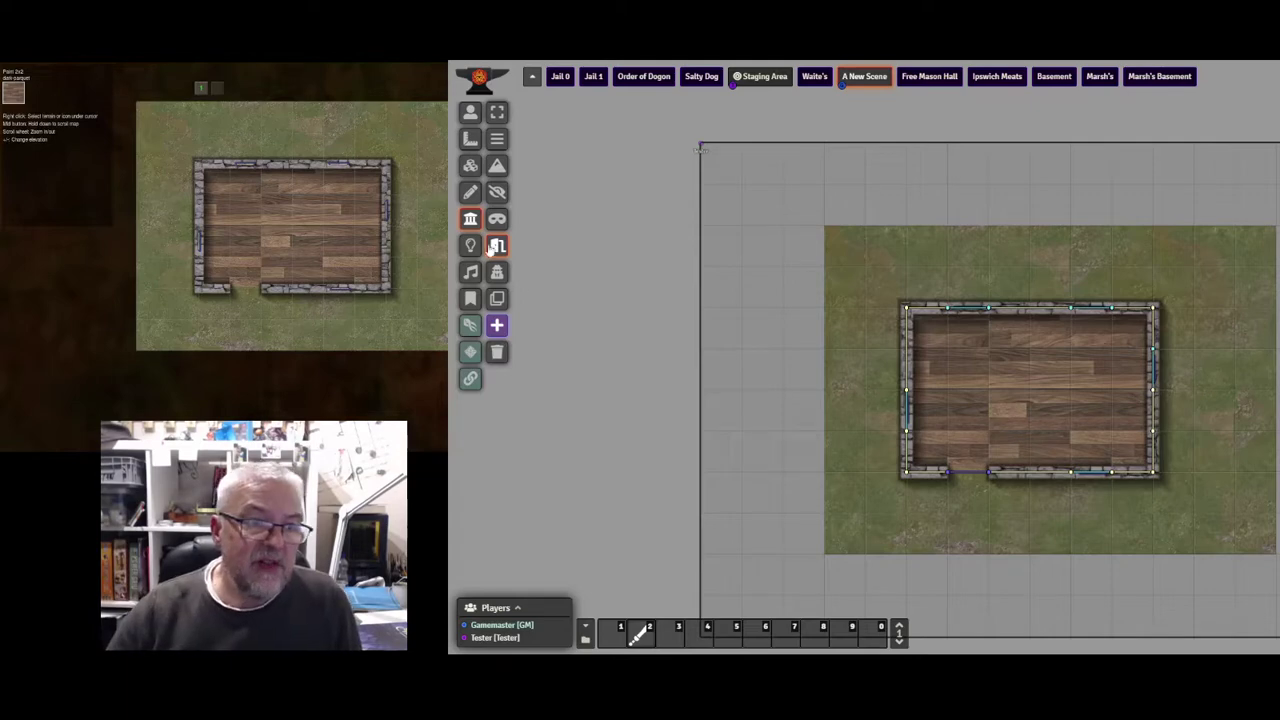
# Step: Draw a vertical interior wall from the room's upper stone wall down into the middle of the floor
pyautogui.click(497, 165)
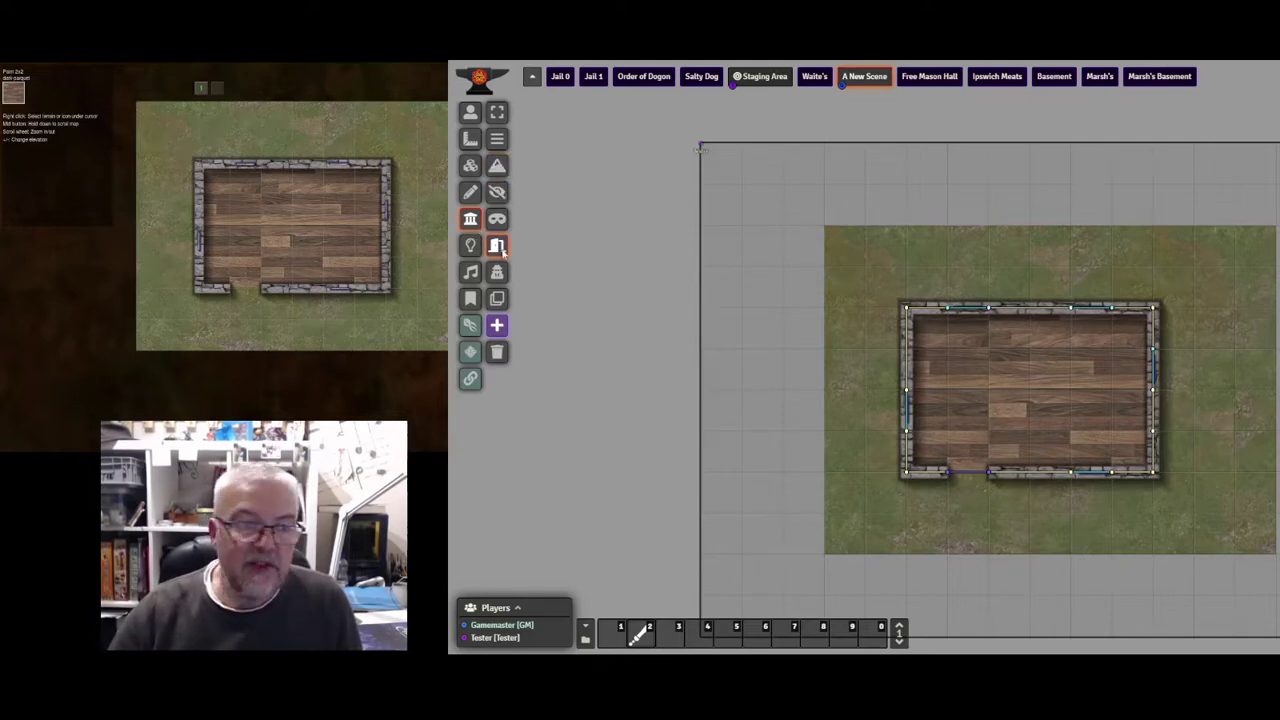
pyautogui.click(497, 138)
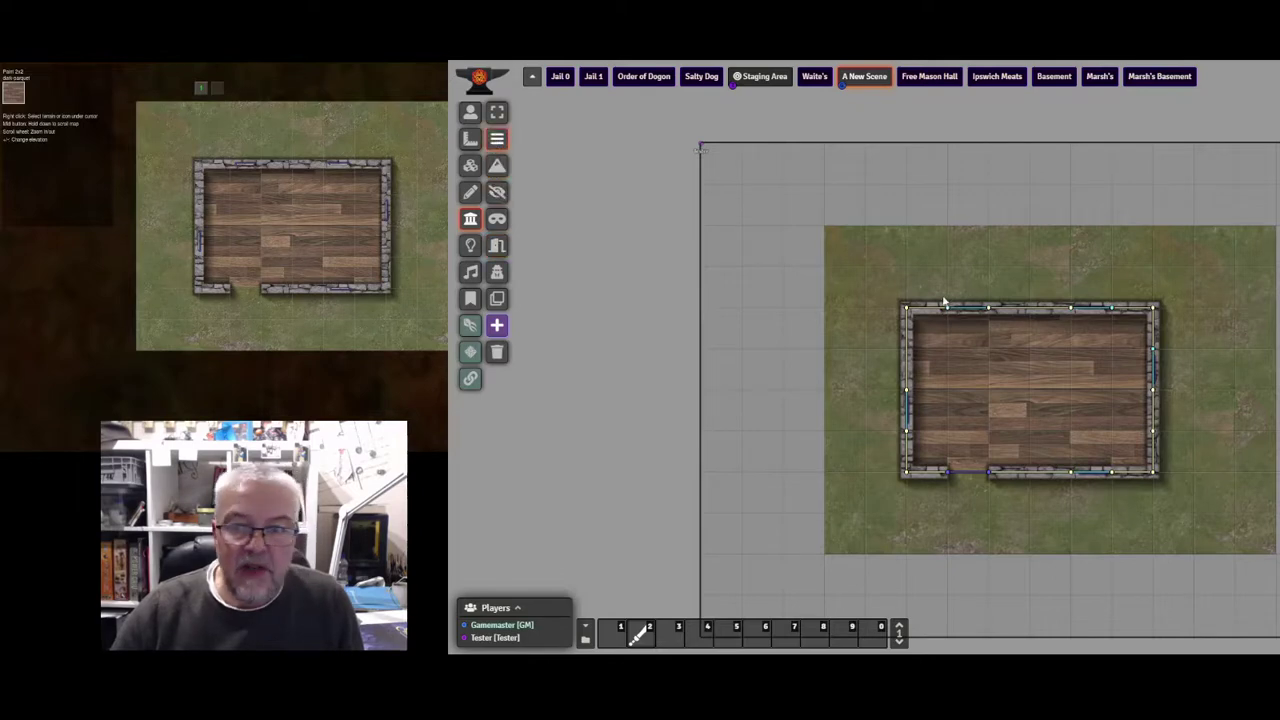
pyautogui.moveTo(1011, 329); pyautogui.dragTo(1009, 382)
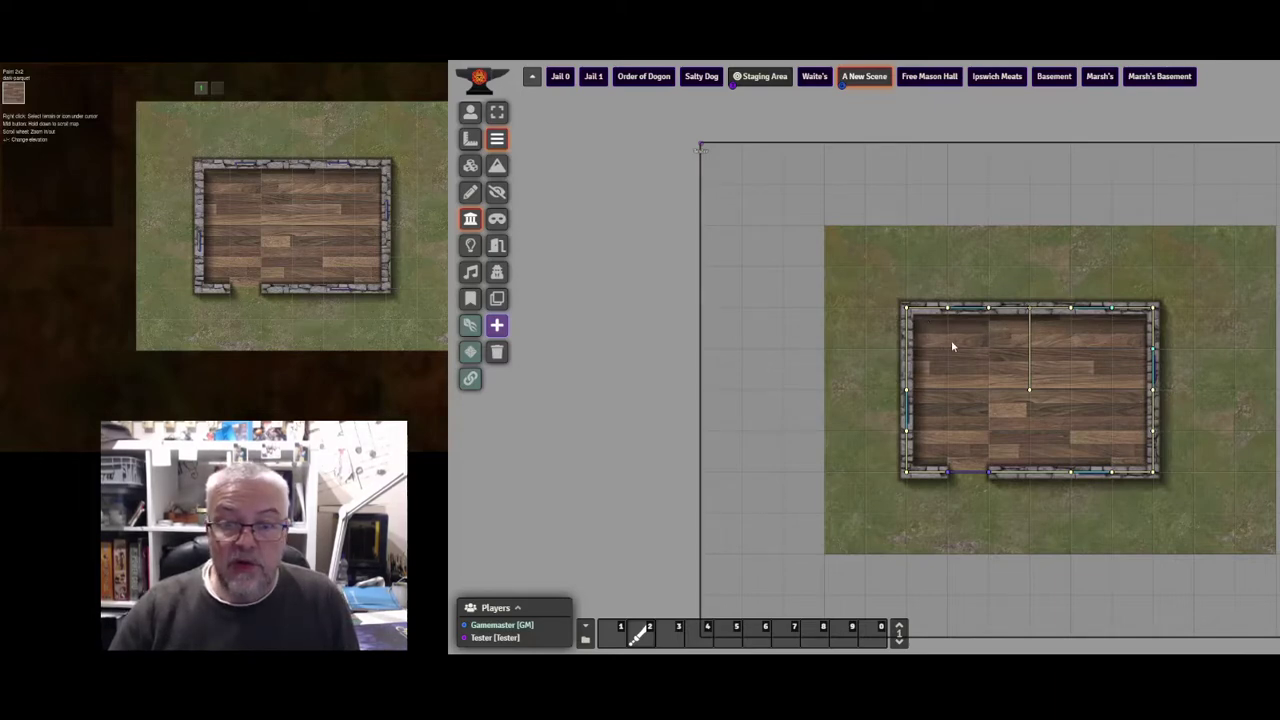
# Step: Set A New Scene's grid size to 50 pixels and save the scene configuration
pyautogui.rightClick(864, 78)
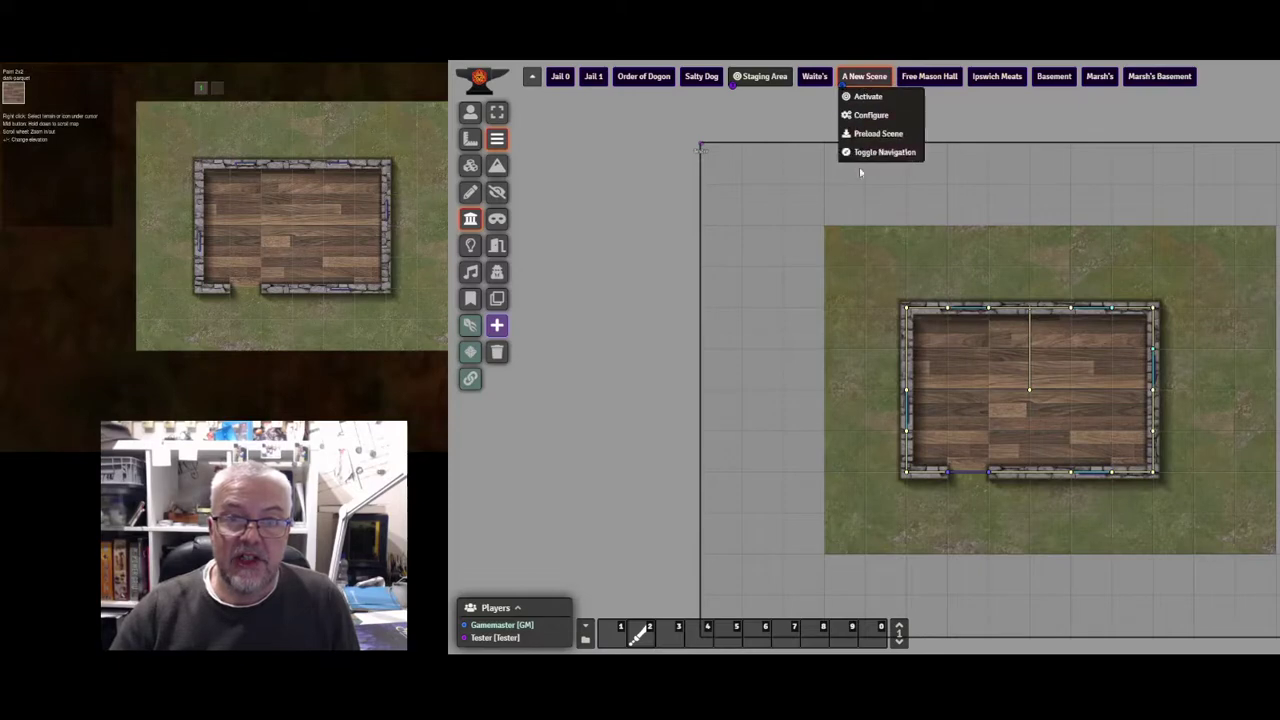
pyautogui.click(866, 115)
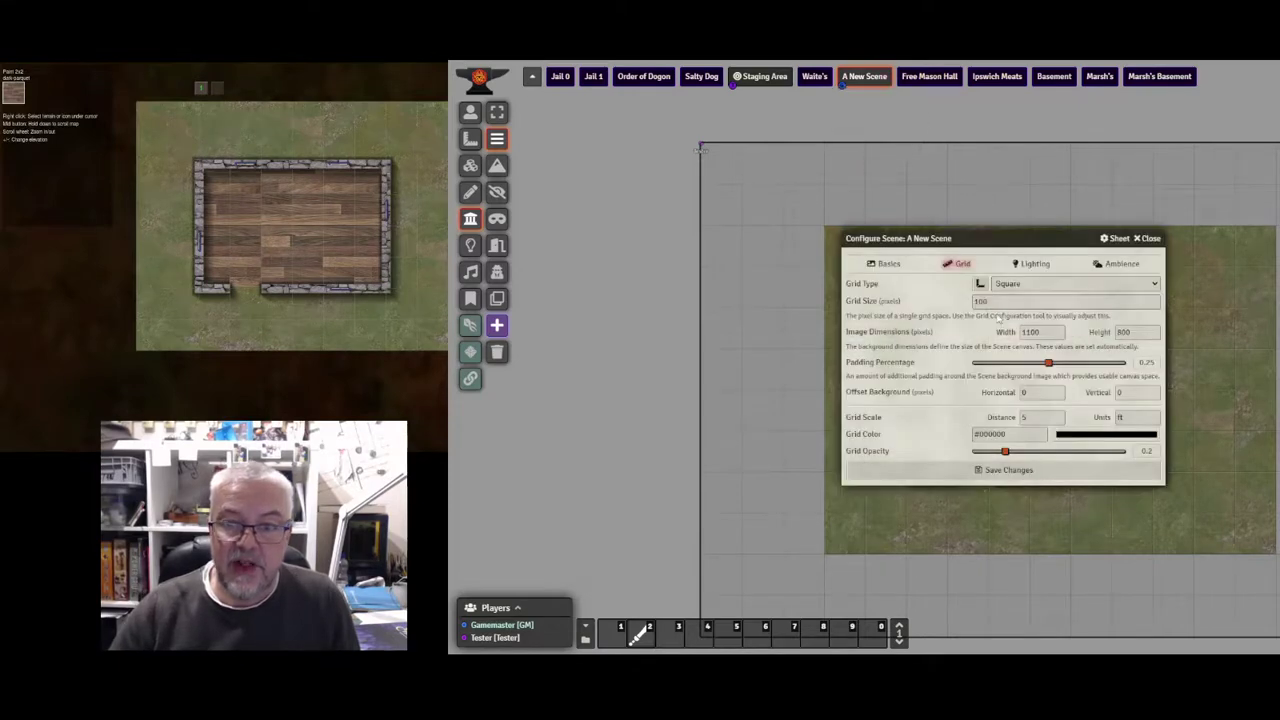
pyautogui.click(1065, 301)
pyautogui.press('BackSpace')
pyautogui.press('BackSpace')
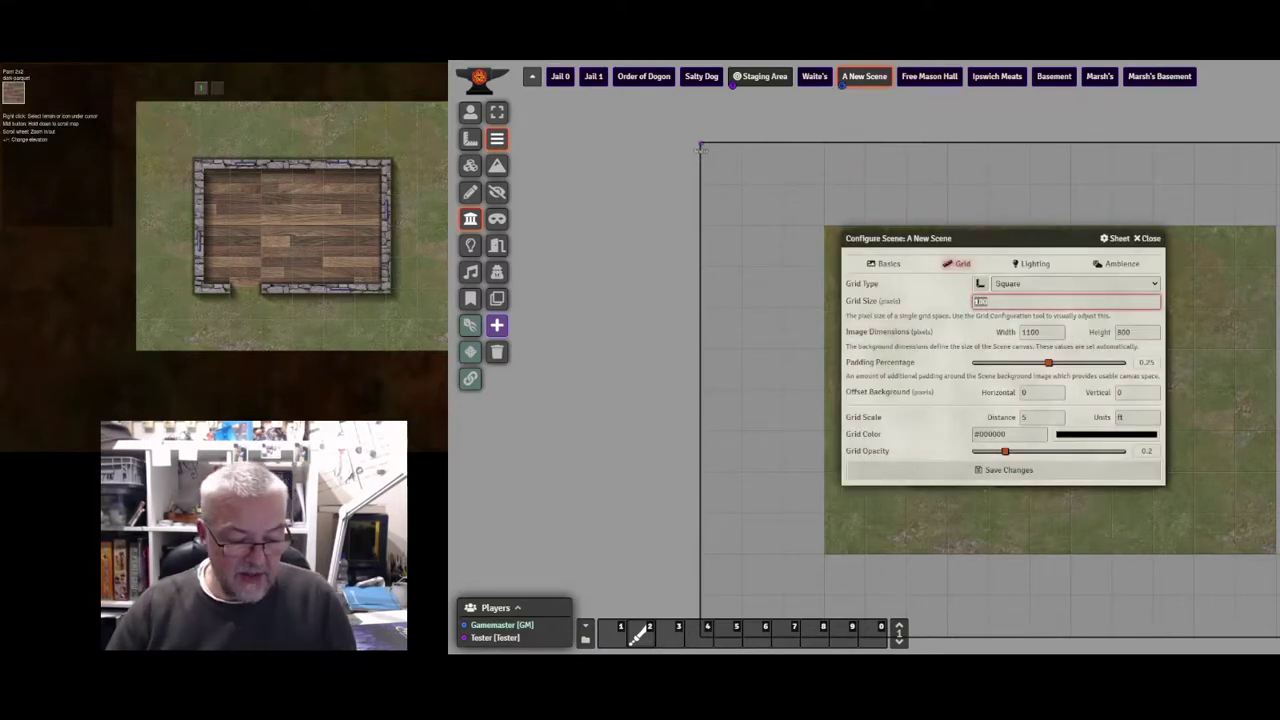
pyautogui.write('50')
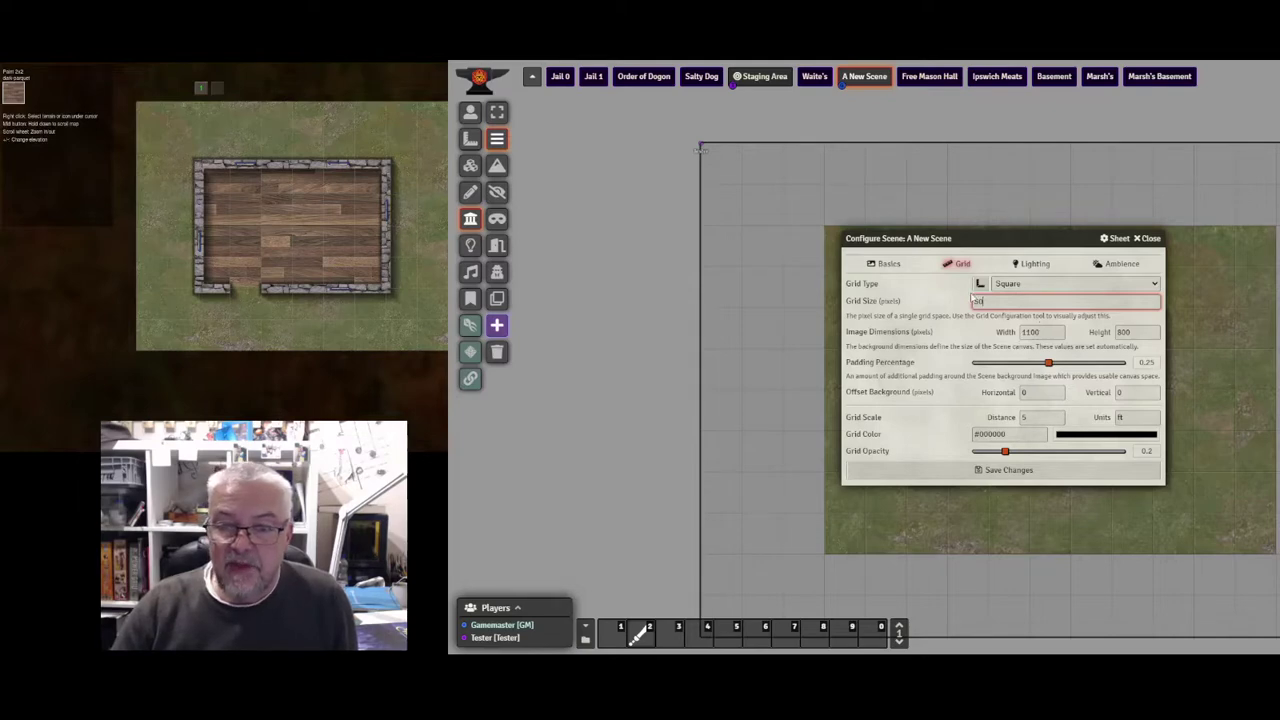
pyautogui.click(990, 476)
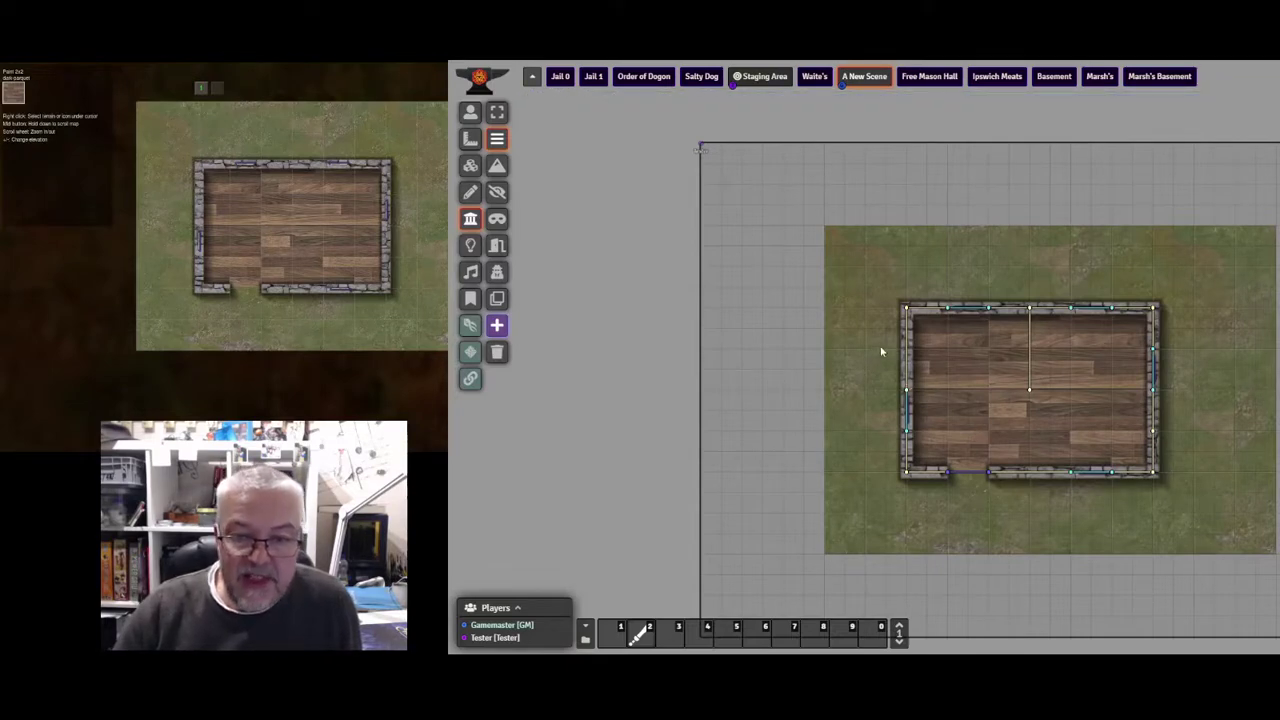
# Step: Slant the interior wall by moving its lower end, and join it to the lower stone wall with further wall segments
pyautogui.click(1031, 392)
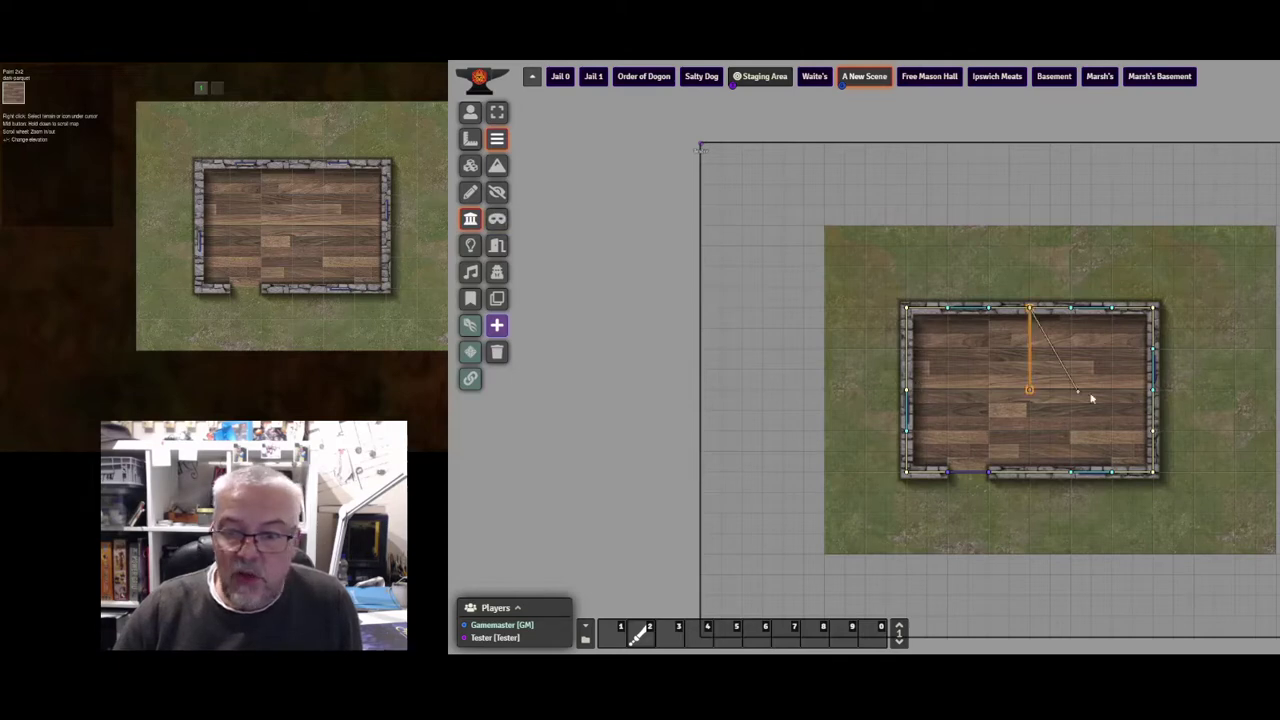
pyautogui.moveTo(1078, 366); pyautogui.dragTo(1070, 368)
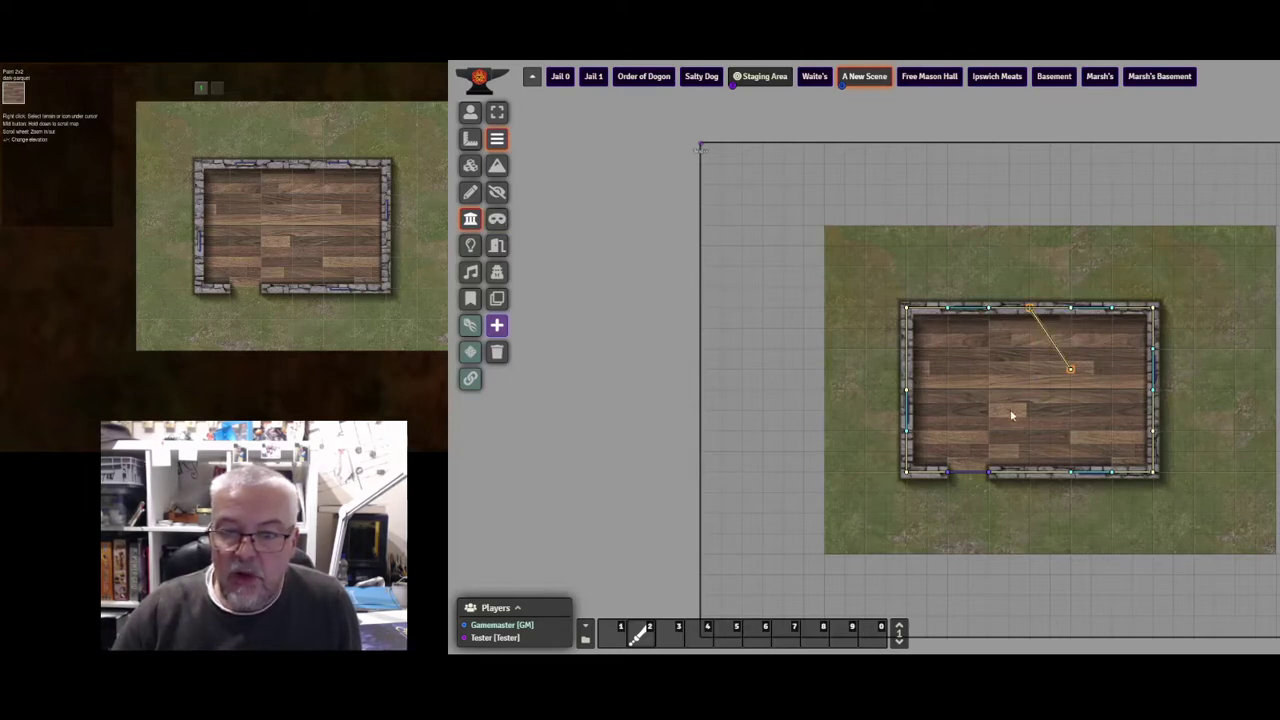
pyautogui.click(1010, 474)
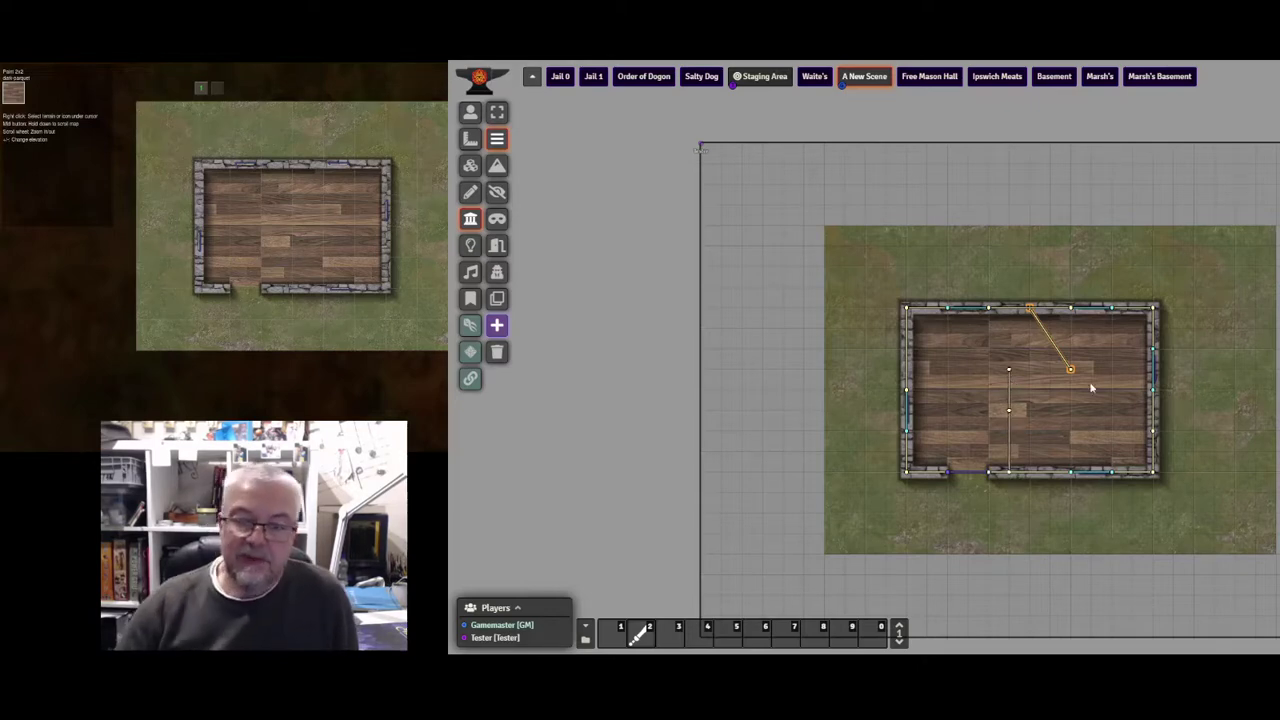
pyautogui.moveTo(1008, 374); pyautogui.dragTo(1070, 369)
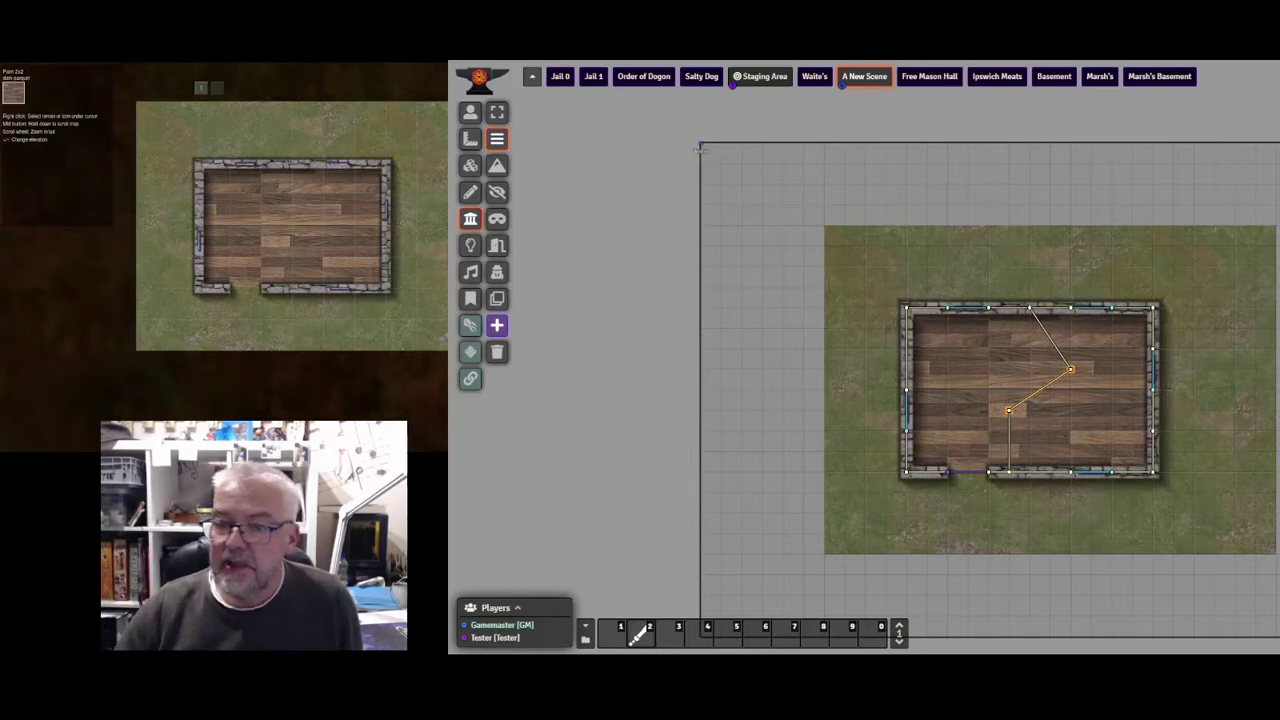
# Step: Place a character token inside the room and move it outside past the upper and right walls to test line of sight
pyautogui.press('t')
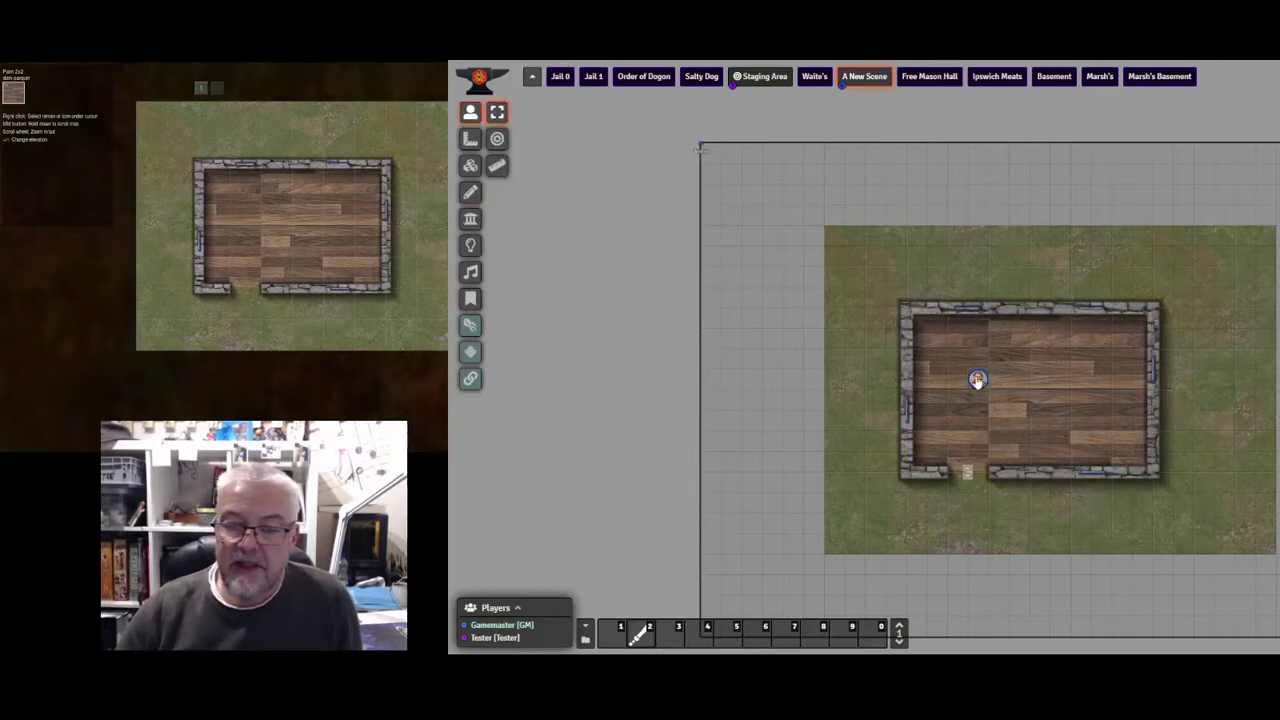
pyautogui.moveTo(977, 381); pyautogui.dragTo(938, 402)
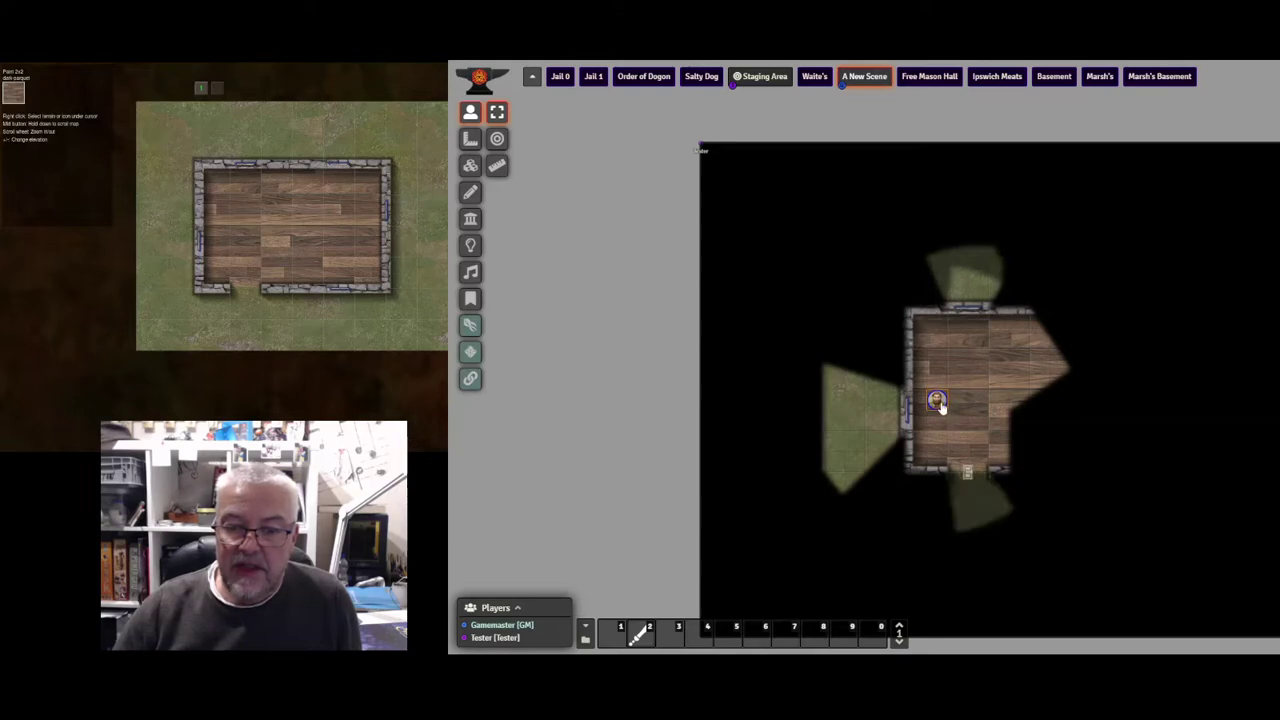
pyautogui.moveTo(937, 403); pyautogui.dragTo(966, 282)
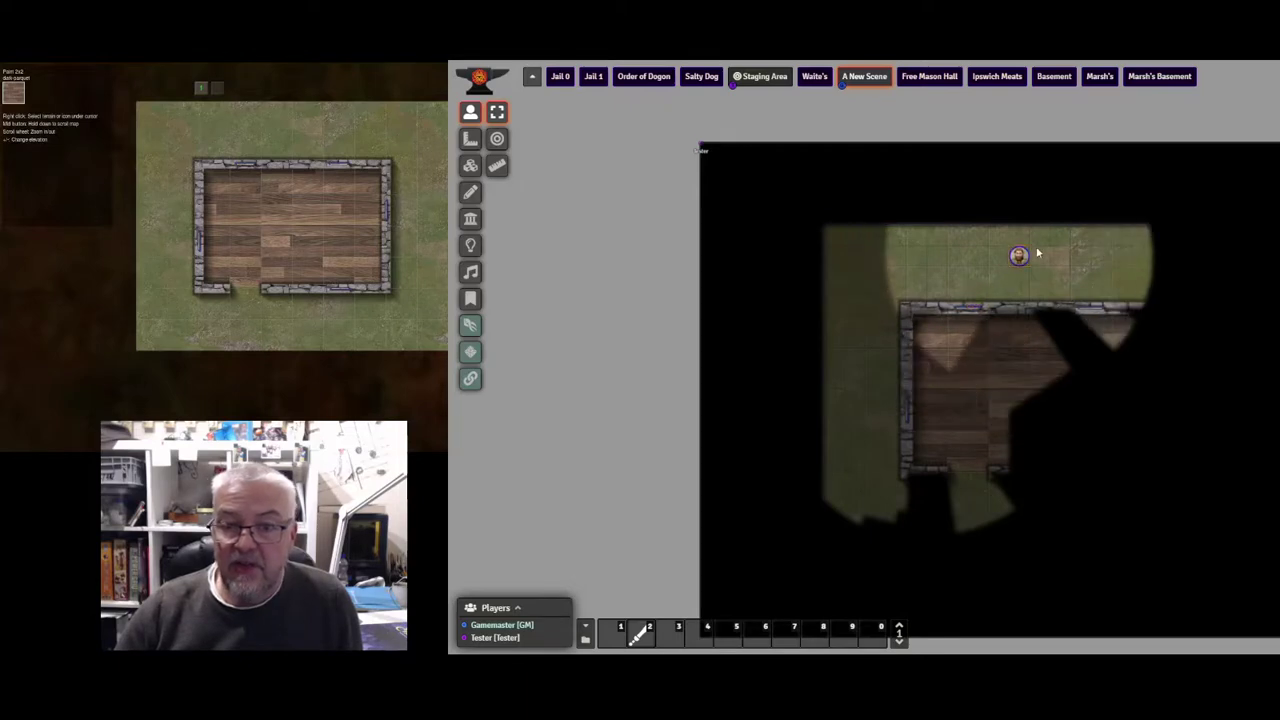
pyautogui.moveTo(1020, 258); pyautogui.dragTo(1185, 281)
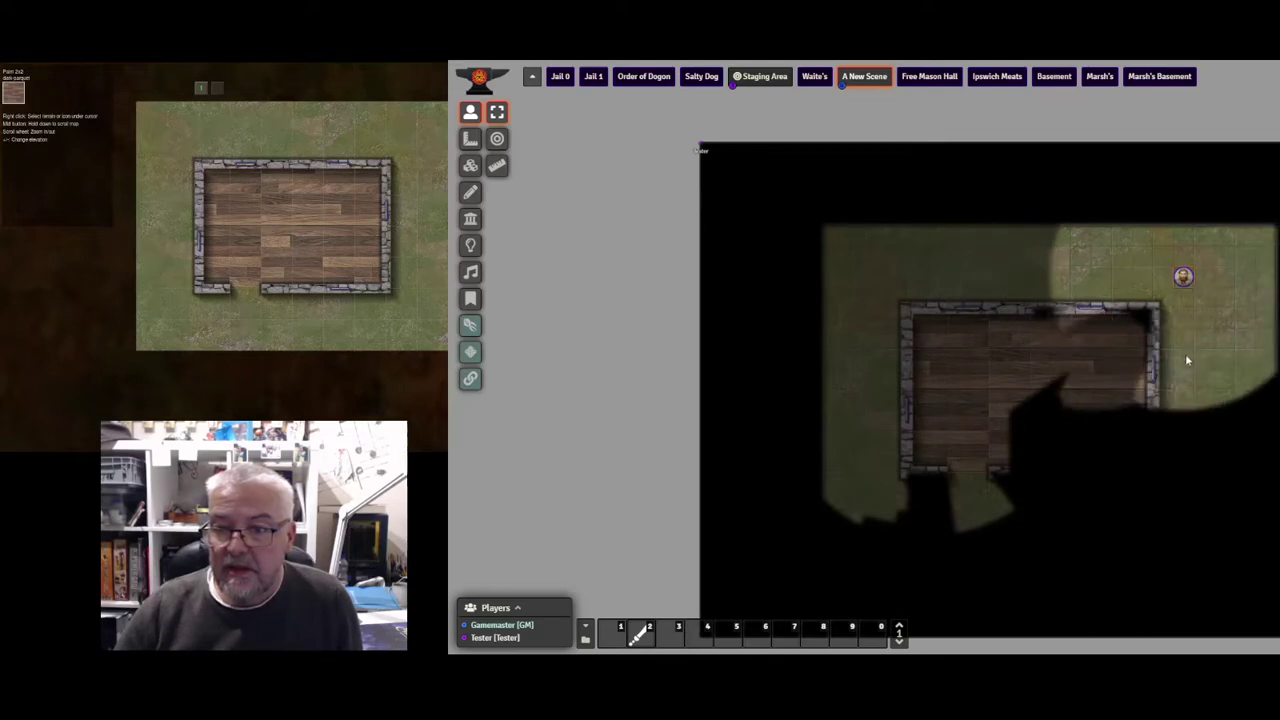
pyautogui.press('Down')
pyautogui.press('Down')
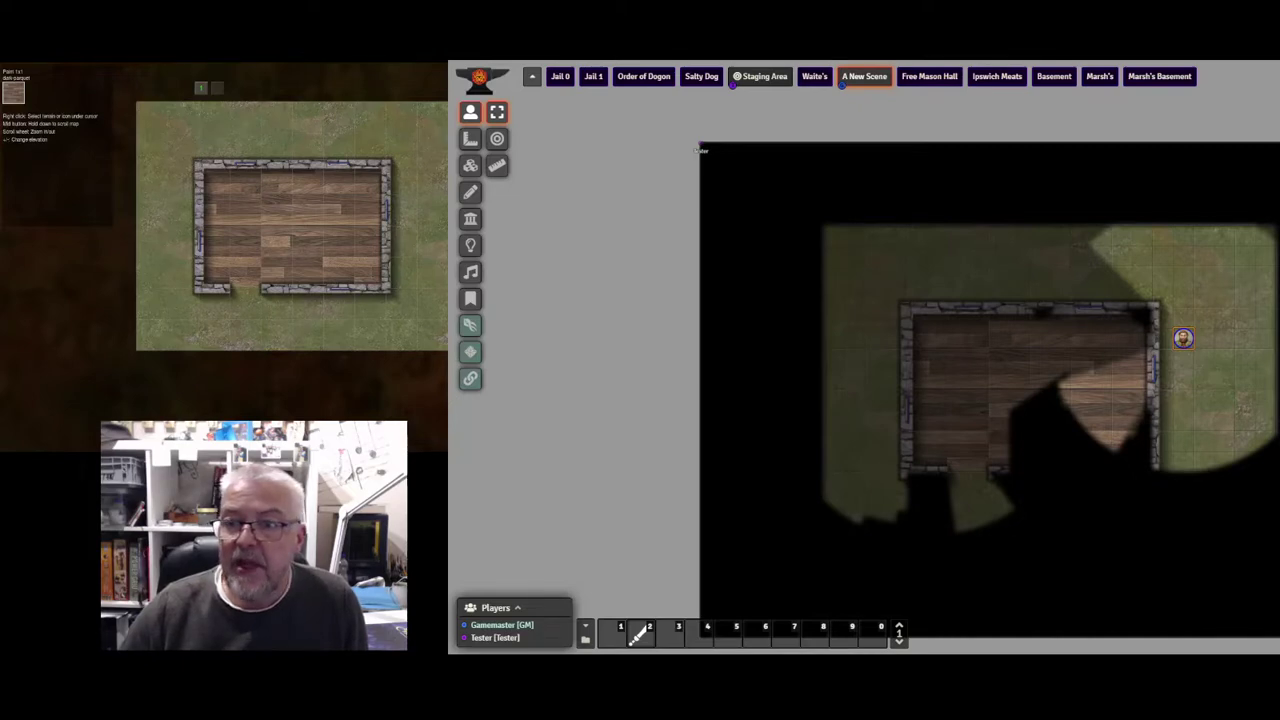
# Step: Switch to the map editor, review the size options for a new dungeon, and keep the current map
pyautogui.hotkey('ctrl', 'n')
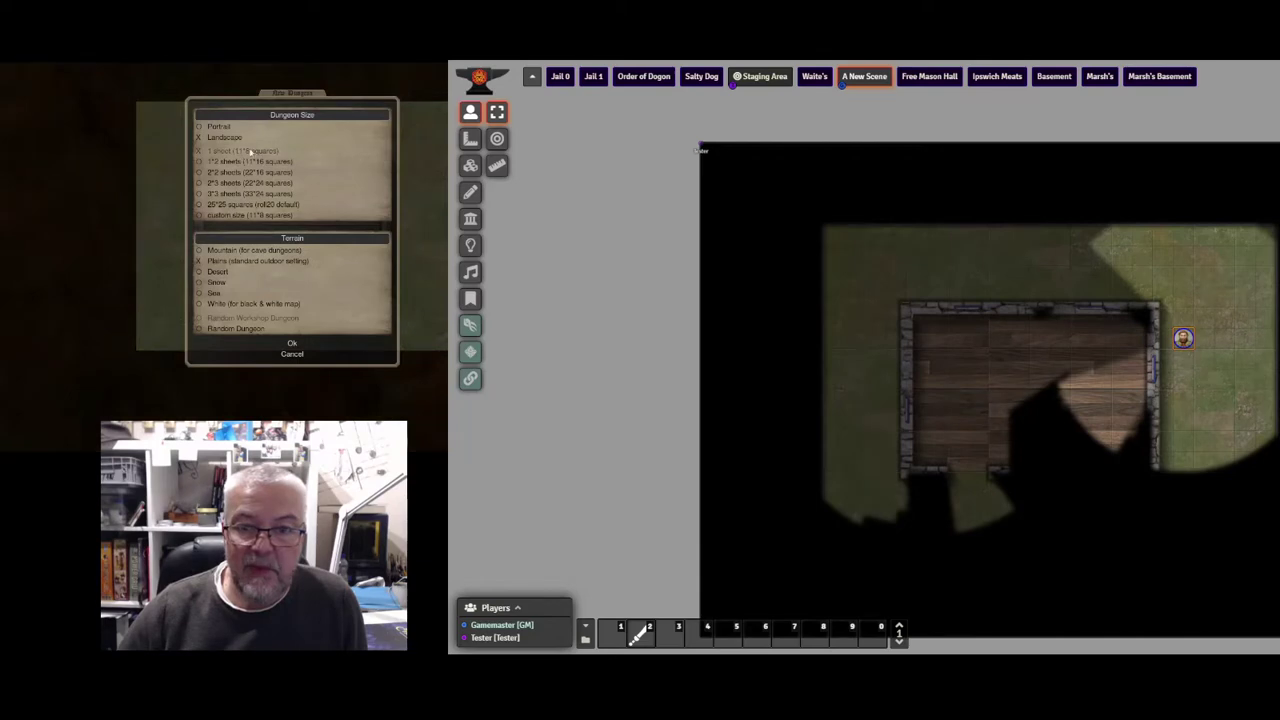
pyautogui.click(292, 344)
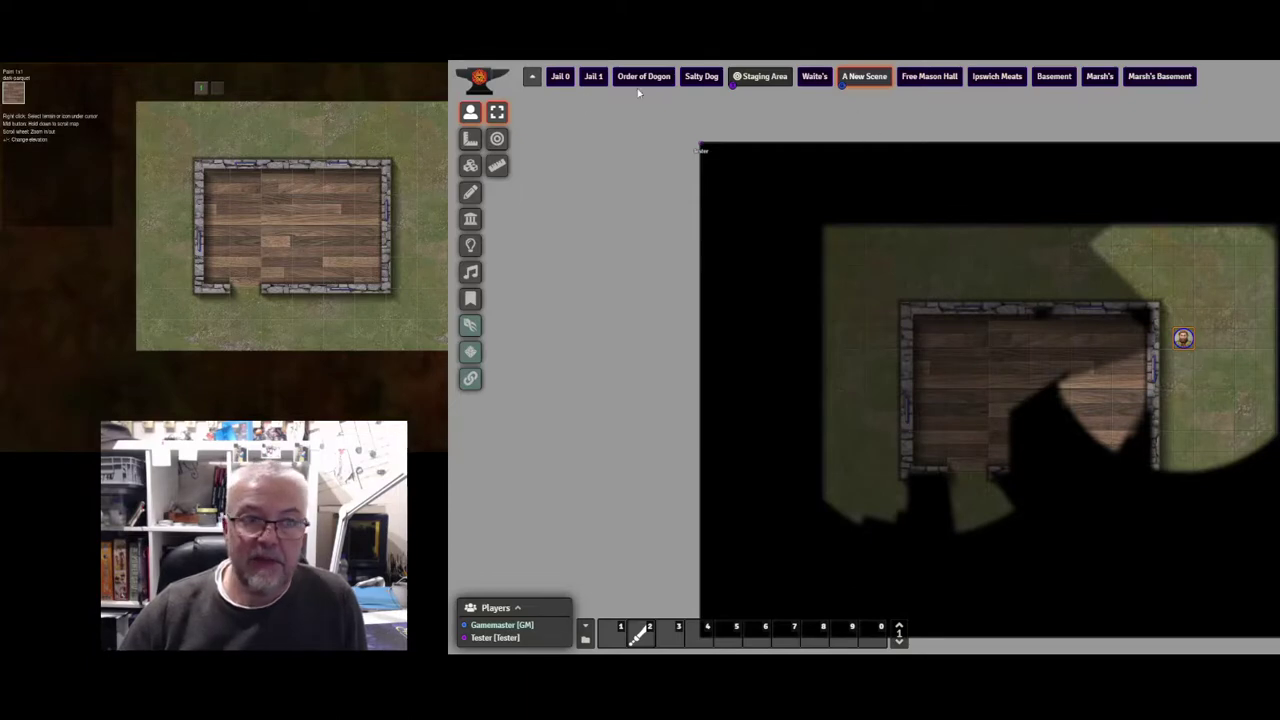
# Step: Set A New Scene's grid size back to 100 pixels, keeping the 1100 by 800 image dimensions, and save
pyautogui.rightClick(864, 80)
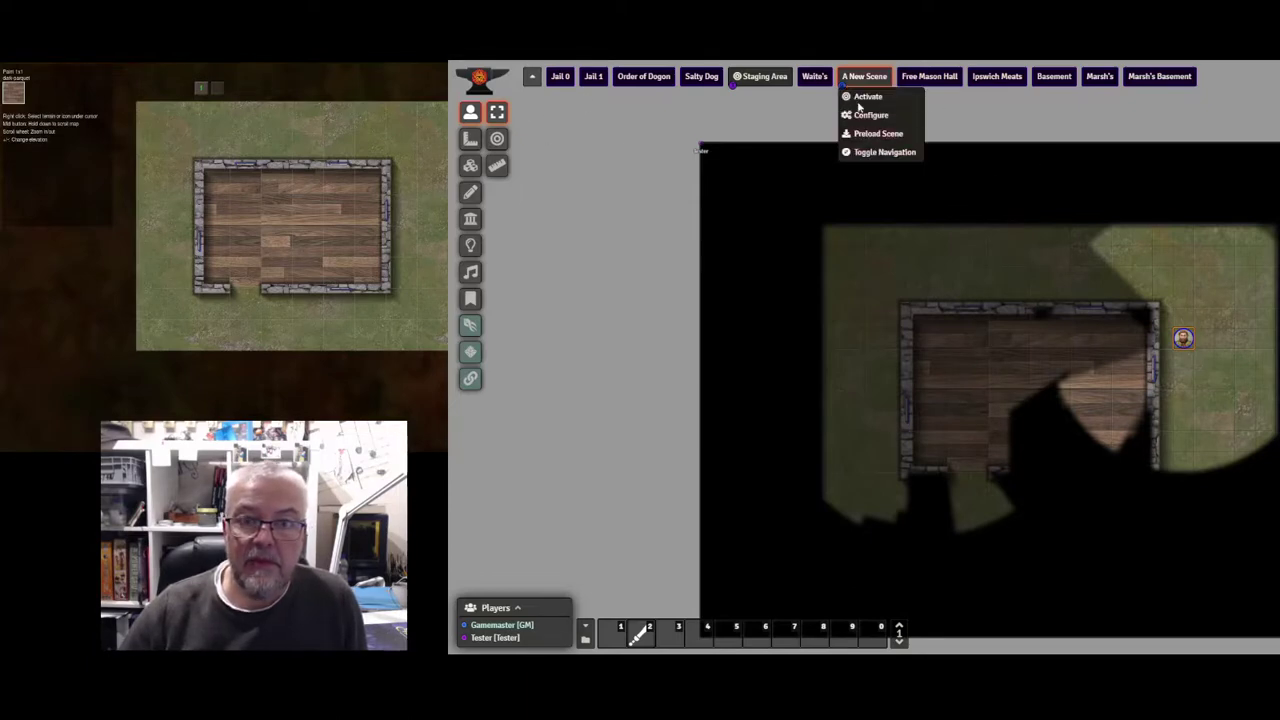
pyautogui.click(861, 116)
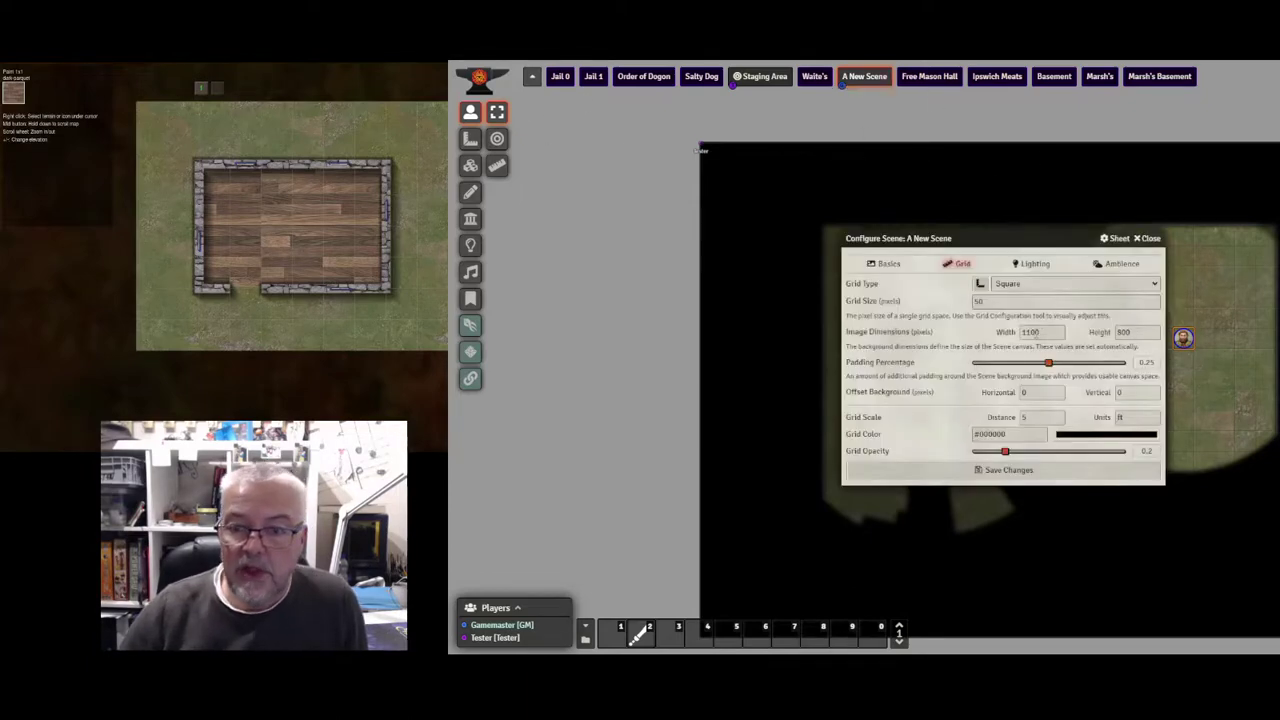
pyautogui.moveTo(1030, 332); pyautogui.dragTo(1044, 332)
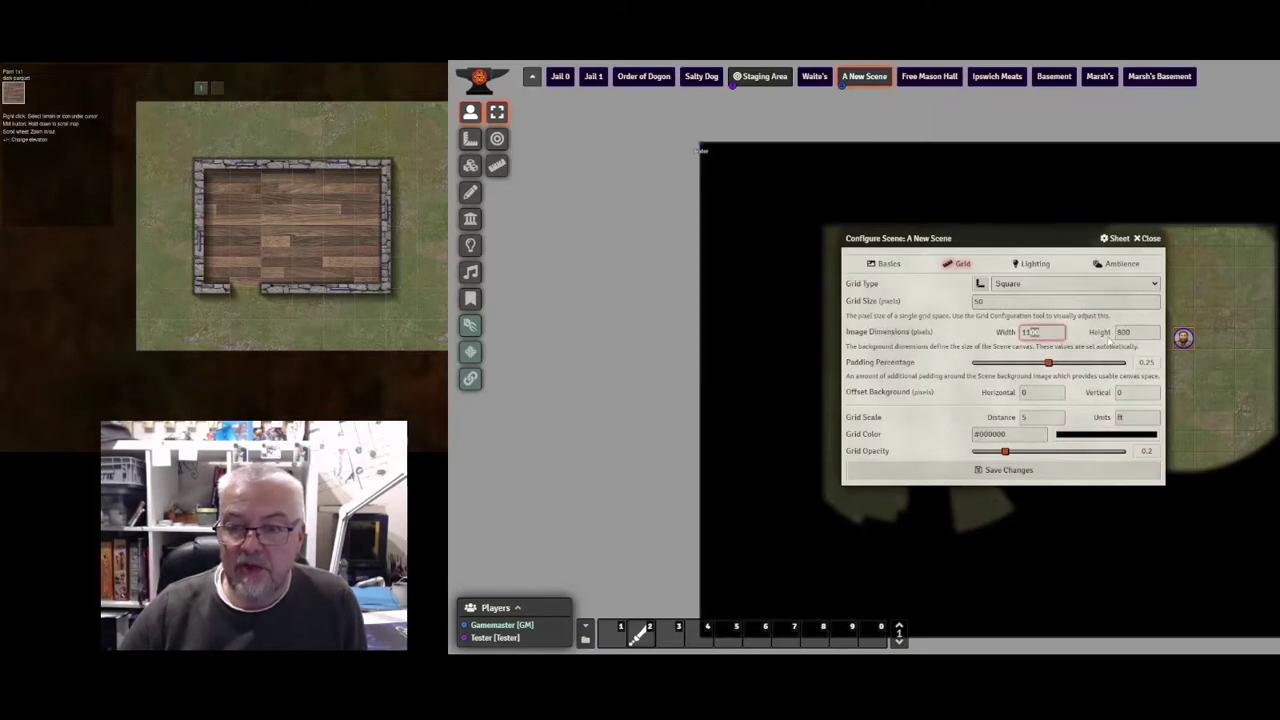
pyautogui.doubleClick(1123, 332)
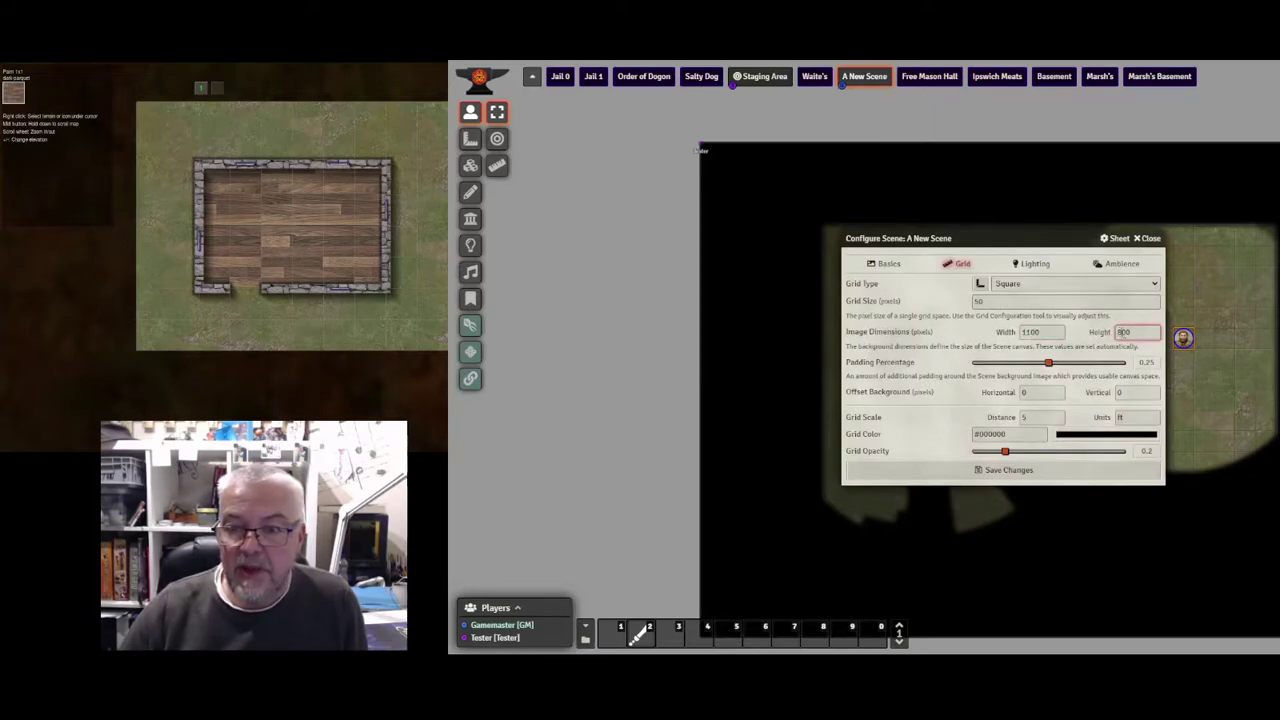
pyautogui.click(988, 302)
pyautogui.press('BackSpace')
pyautogui.press('BackSpace')
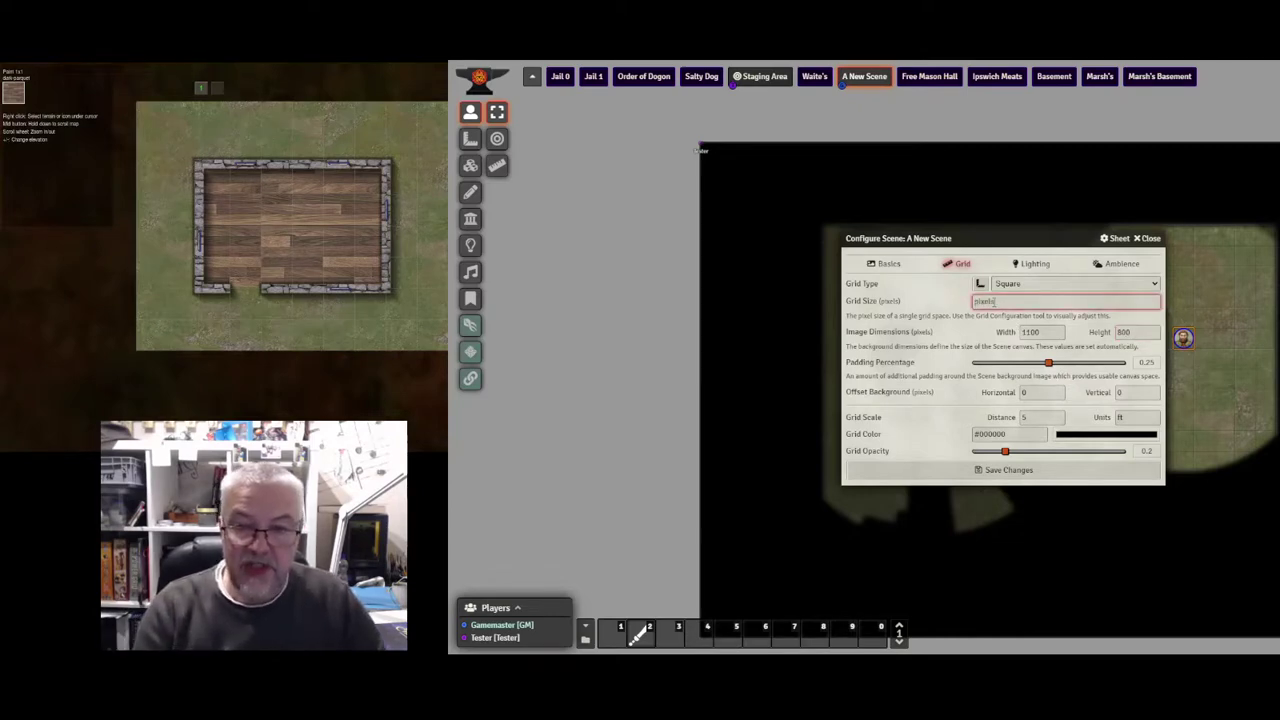
pyautogui.write('100')
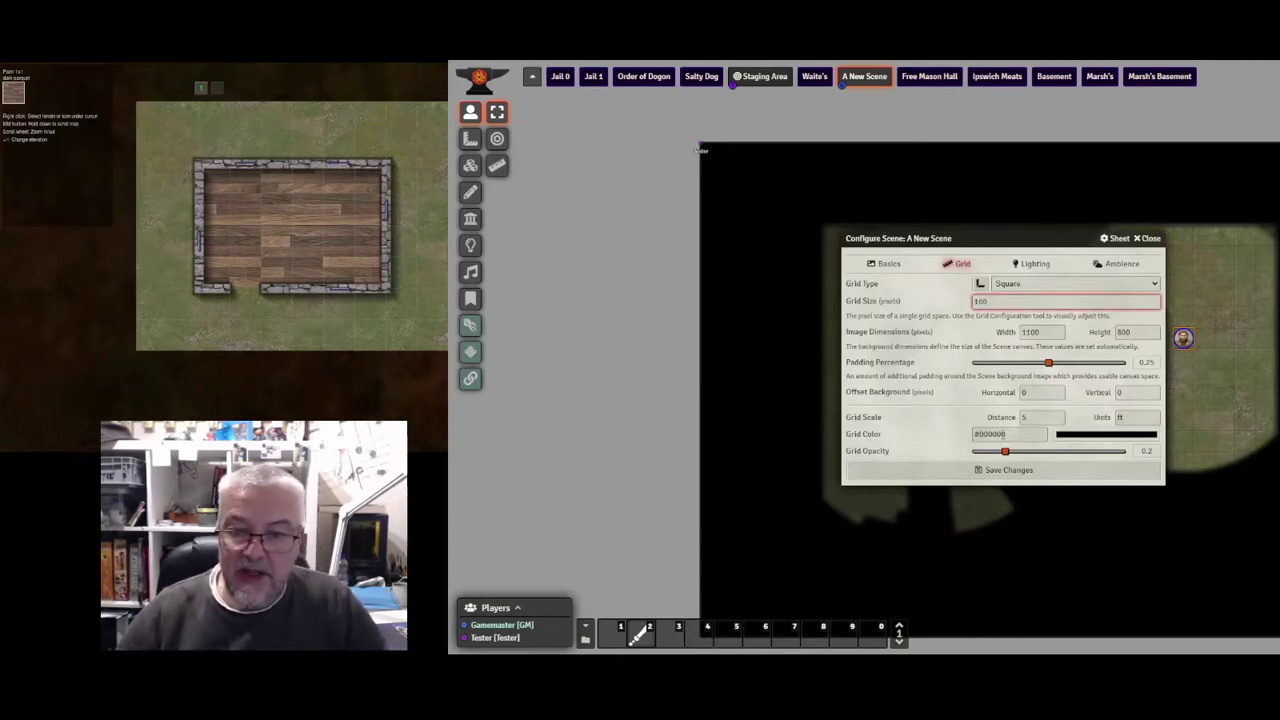
pyautogui.click(990, 469)
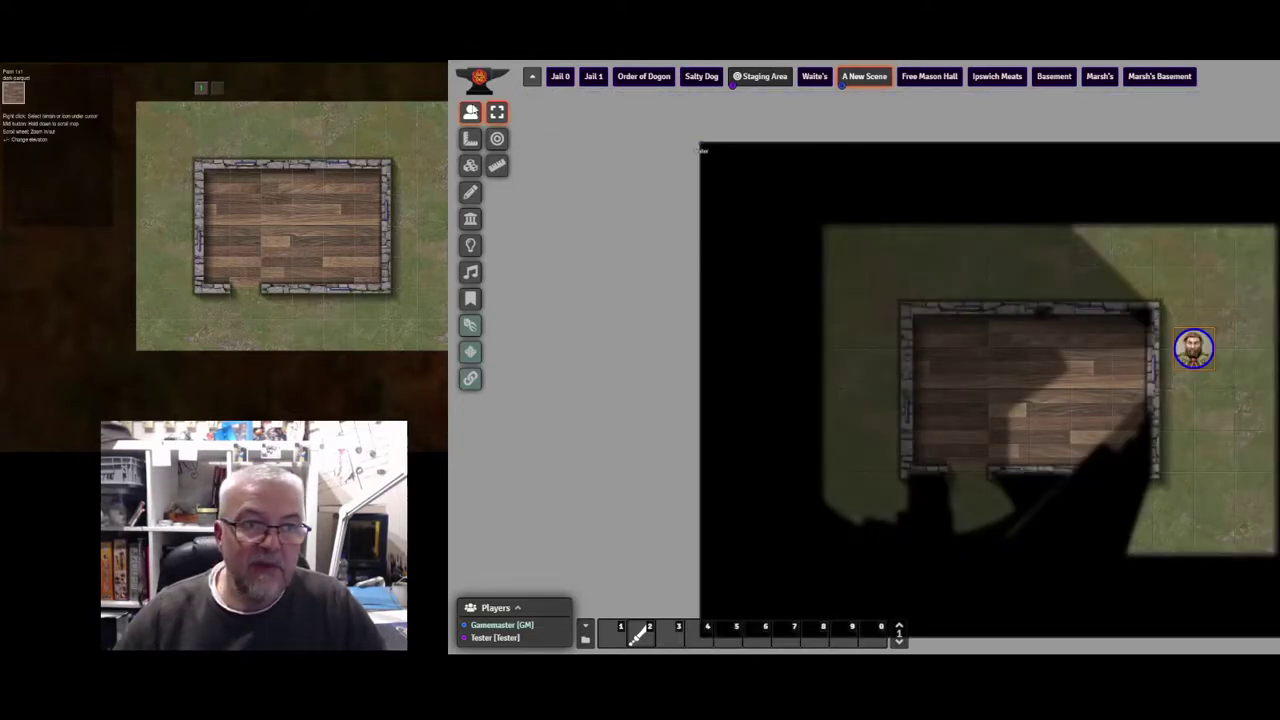
# Step: Draw two wall segments meeting at a point on the grid in the left half of the room
pyautogui.click(470, 218)
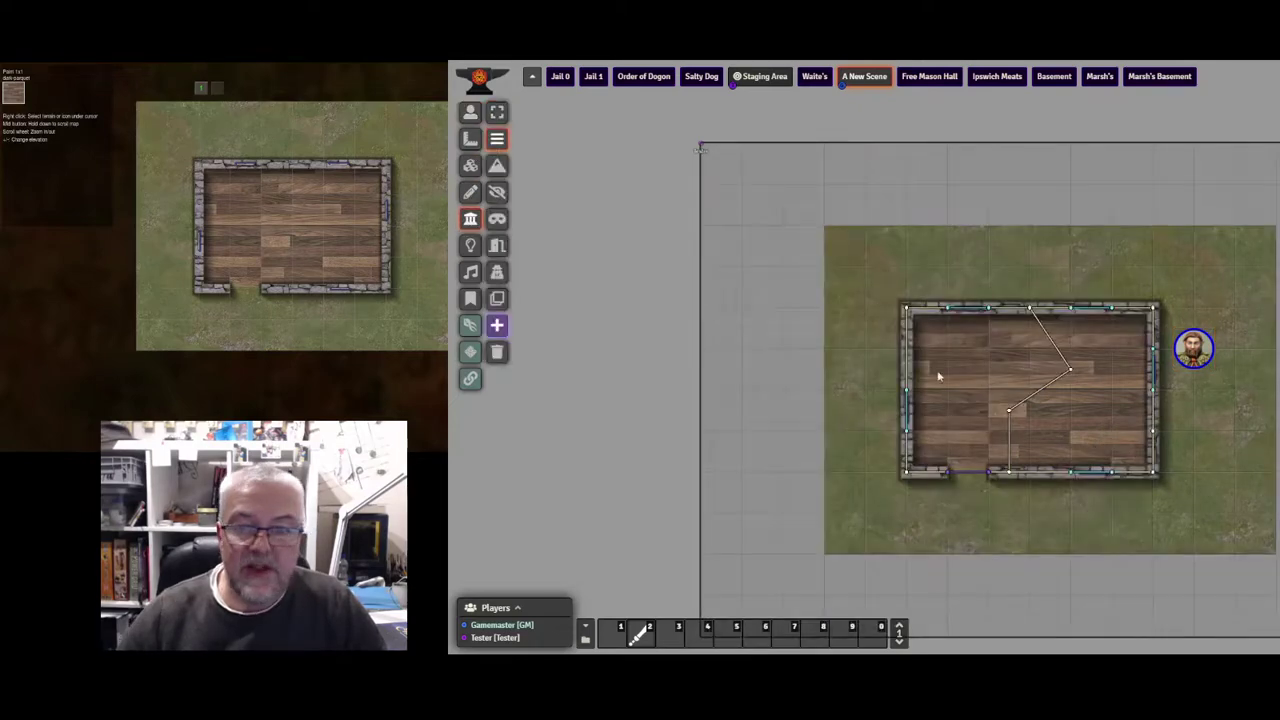
pyautogui.moveTo(947, 349)
pyautogui.mouseDown()
pyautogui.moveTo(1006, 371)
pyautogui.moveTo(988, 389)
pyautogui.mouseUp()
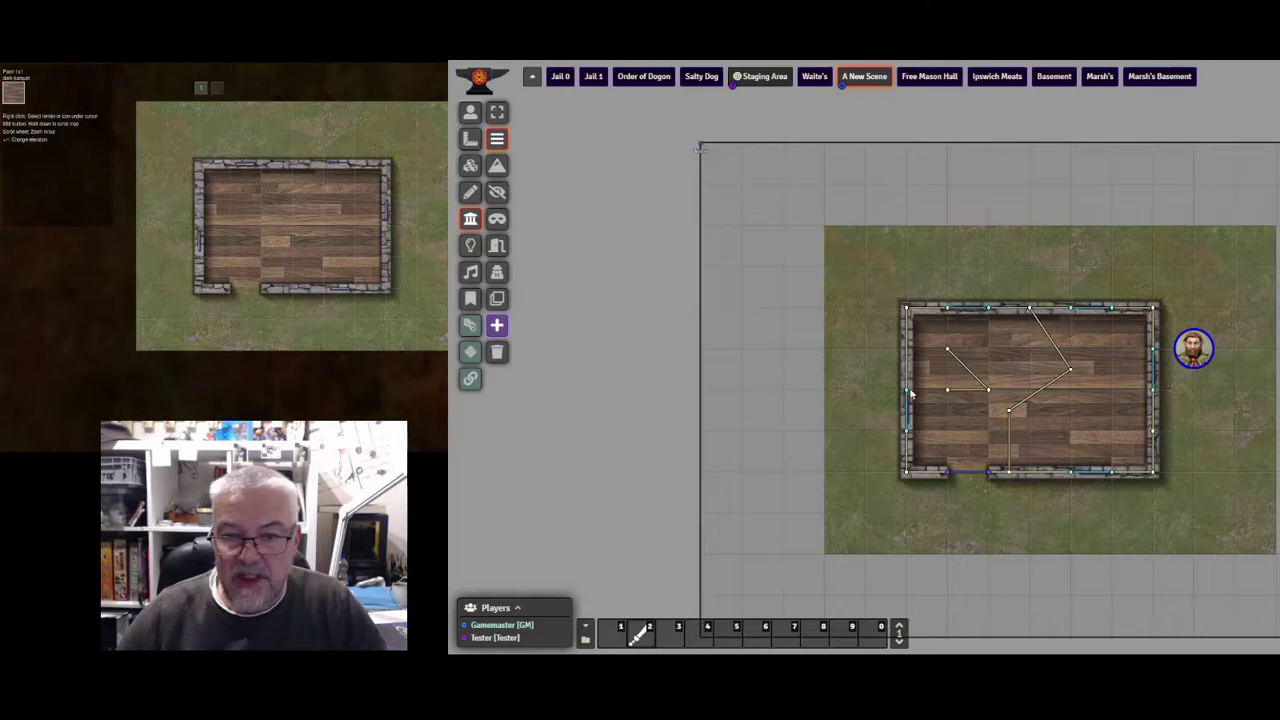